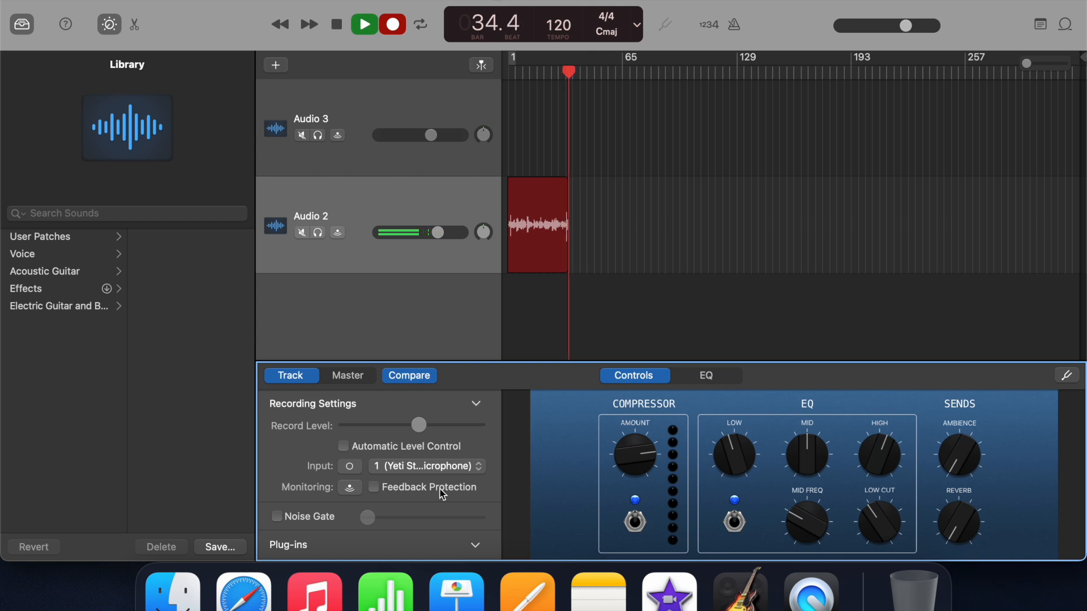
Turn on the Compressor plug-in of the Audio 3 track and raise the compressor amount well past the halfway mark.
{"action": "scroll", "coordinate": [442, 493], "scroll_direction": "down", "scroll_amount": 5}
{"action": "left_click", "coordinate": [388, 275]}
{"action": "mouse_move", "coordinate": [430, 446]}
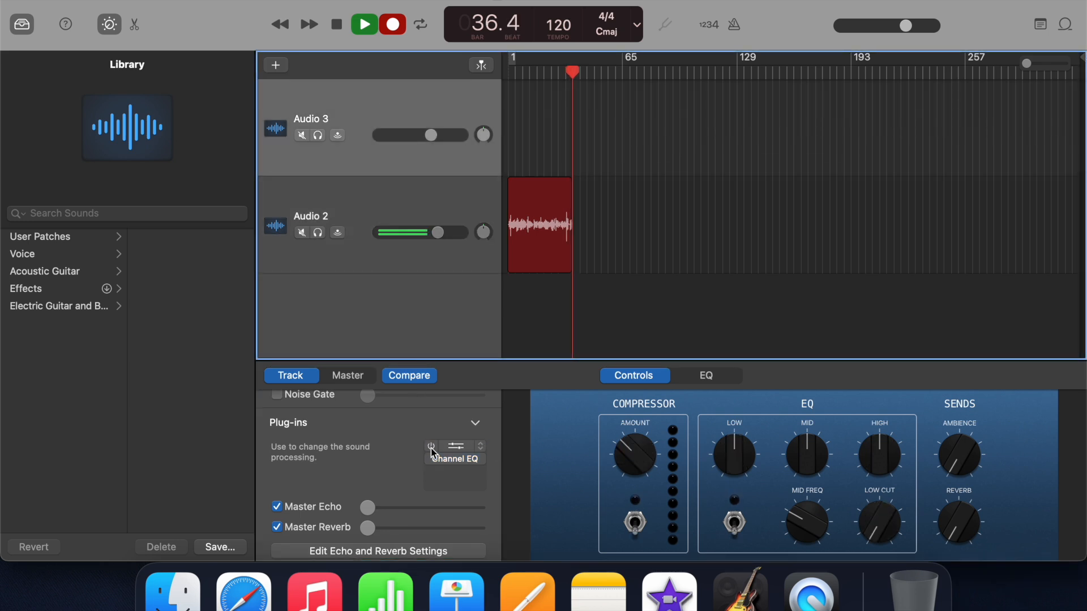
{"action": "left_click", "coordinate": [432, 447]}
{"action": "left_click", "coordinate": [458, 447]}
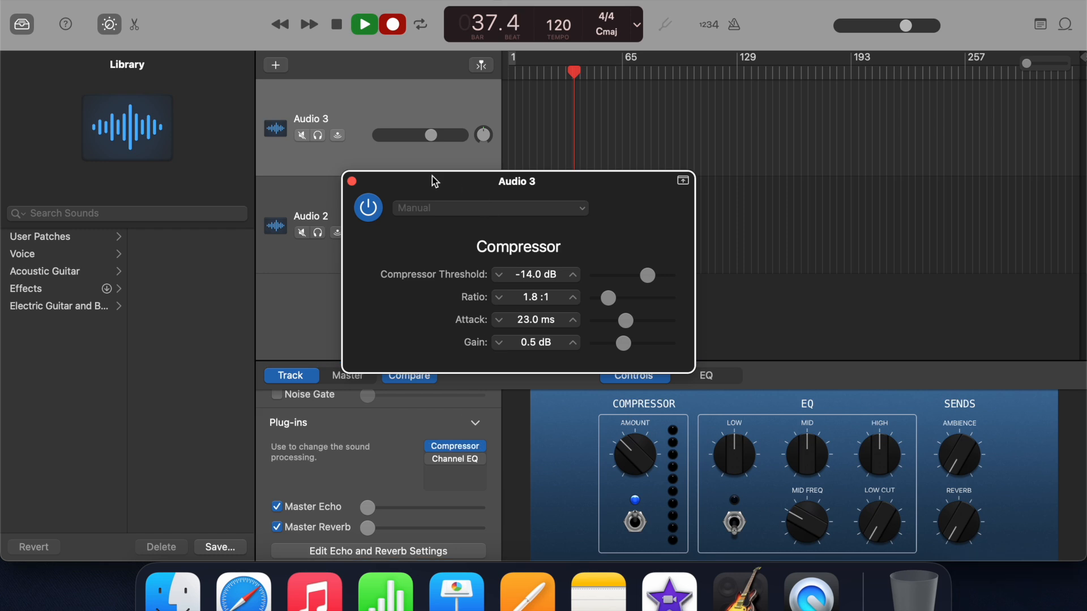
{"action": "left_click", "coordinate": [351, 181]}
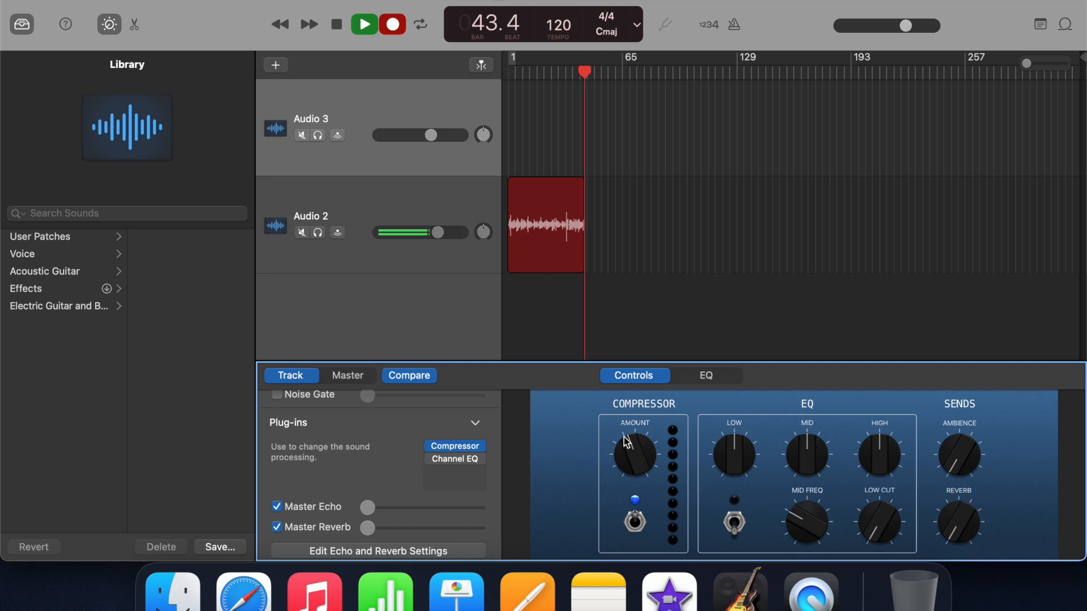
{"action": "left_click_drag", "start_coordinate": [625, 447], "coordinate": [625, 419]}
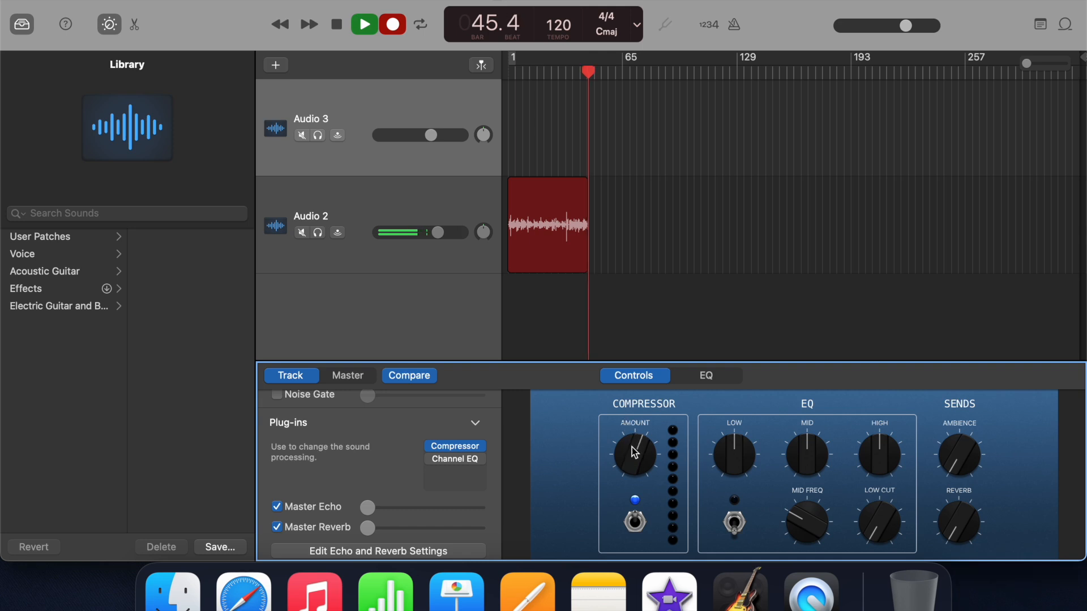
{"action": "left_click_drag", "start_coordinate": [638, 457], "coordinate": [644, 429]}
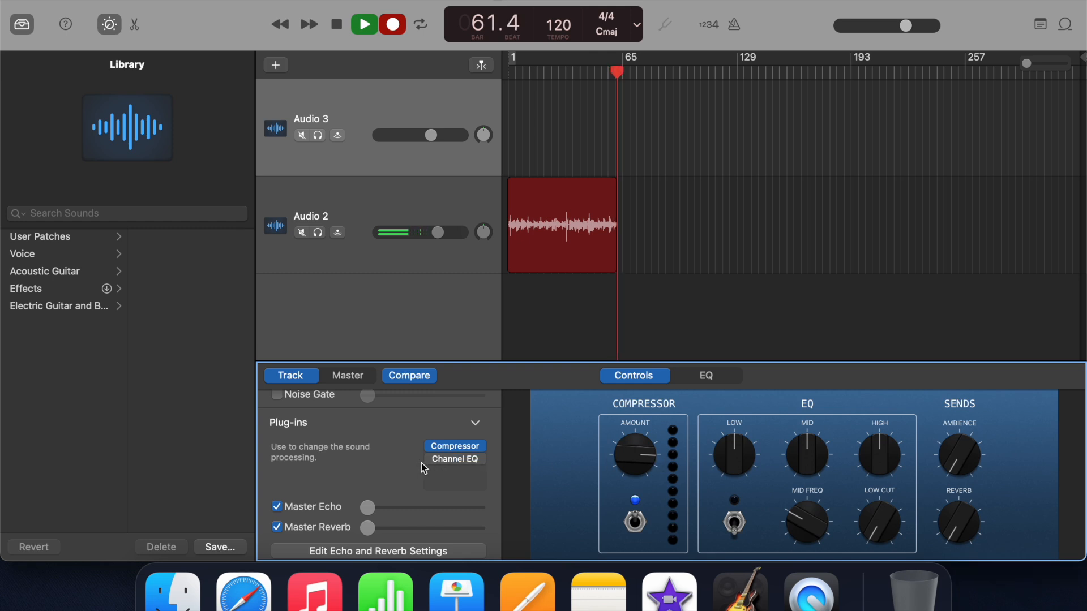
Add a Channel EQ in the first empty plug-in slot of Audio 3 and restart recording on that track.
{"action": "mouse_move", "coordinate": [429, 462]}
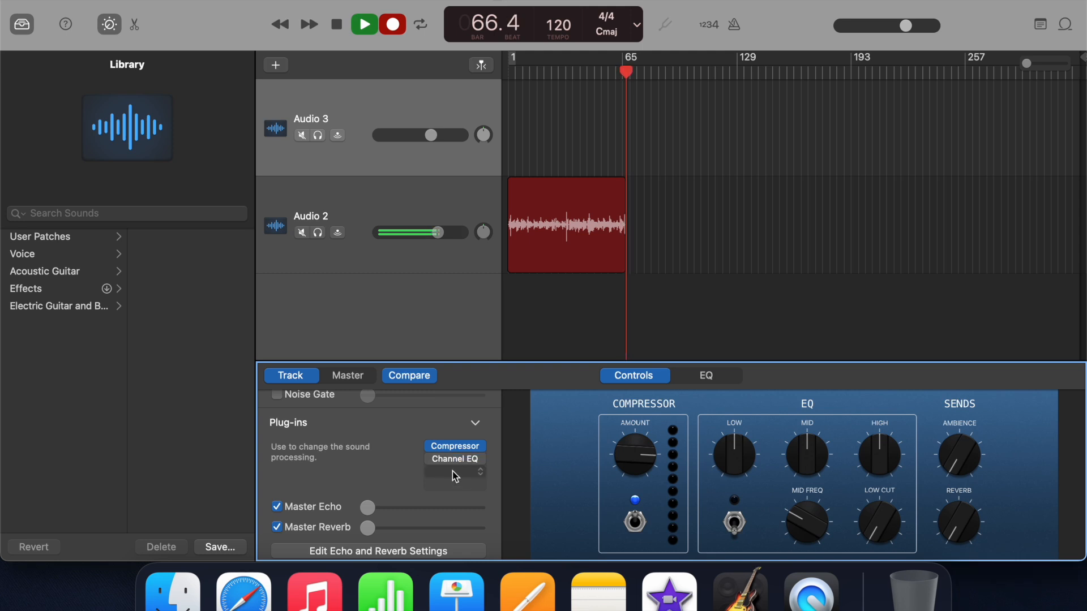
{"action": "left_click", "coordinate": [455, 474]}
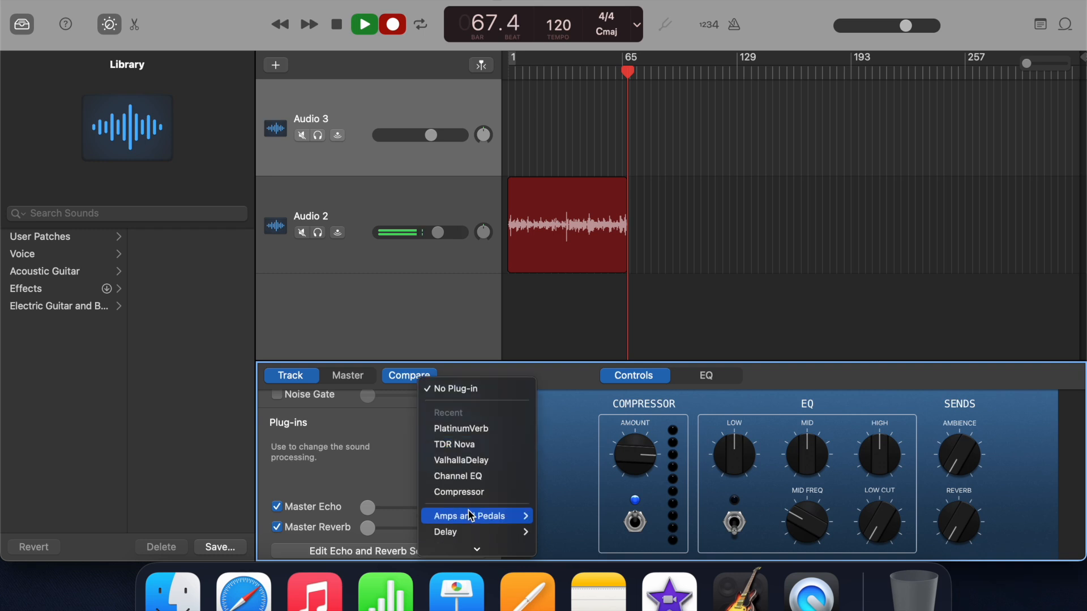
{"action": "mouse_move", "coordinate": [470, 512]}
{"action": "mouse_move", "coordinate": [483, 411]}
{"action": "left_click", "coordinate": [556, 412]}
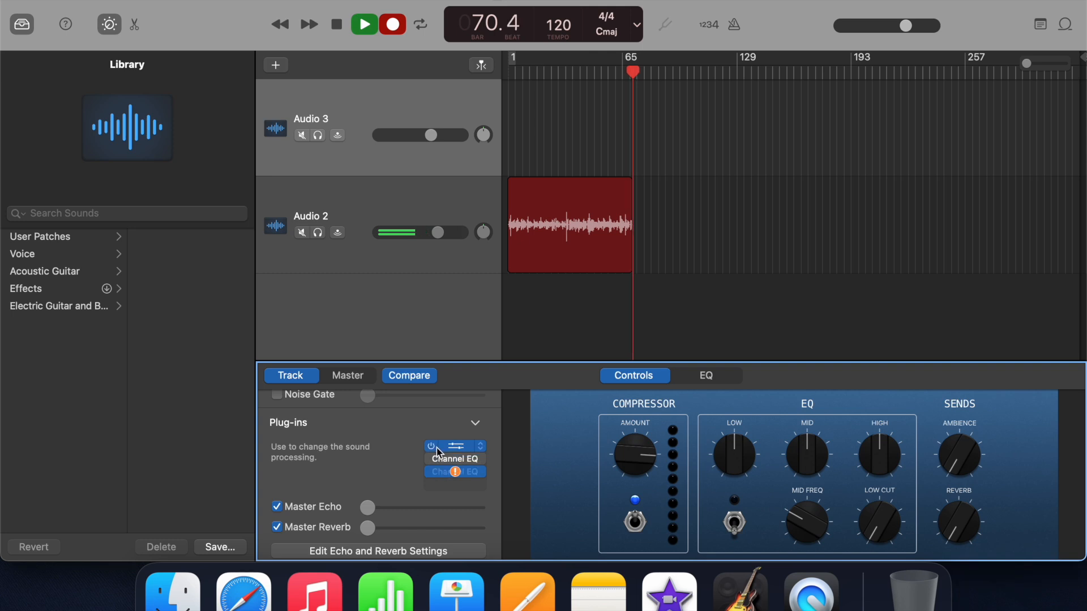
{"action": "key", "text": "space"}
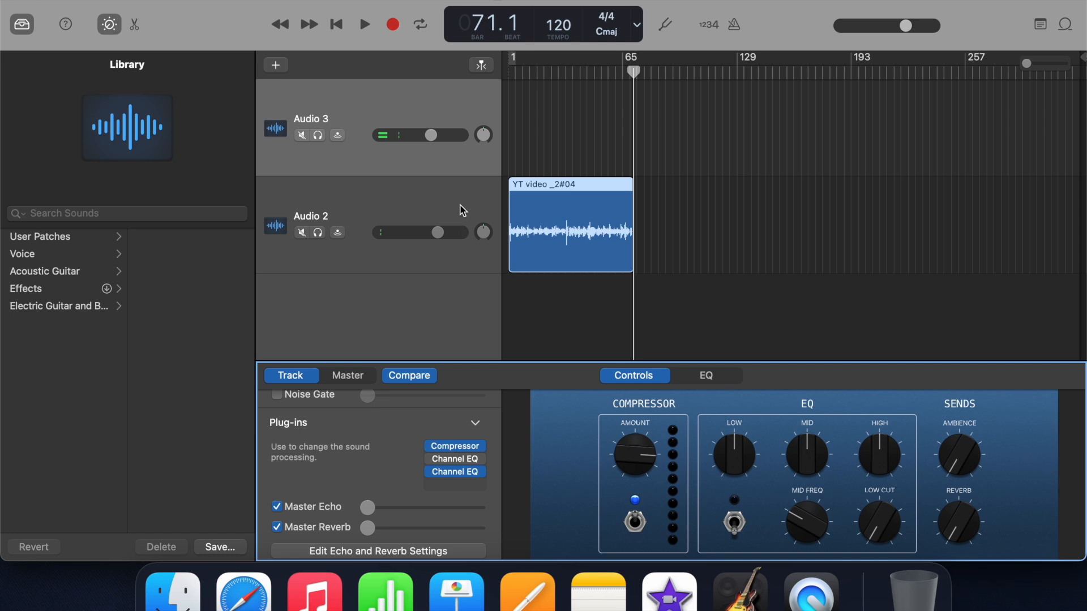
{"action": "key", "text": "r"}
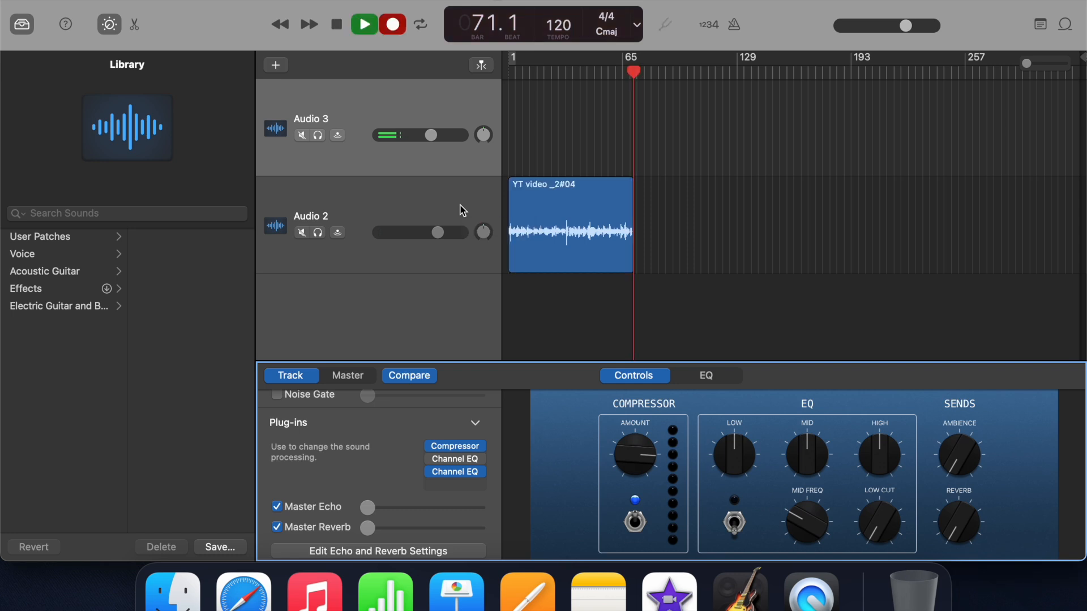
Enable the low-cut band in the new Channel EQ with a 48 dB/Oct slope and a cutoff just above 50 Hz.
{"action": "left_click", "coordinate": [458, 463]}
{"action": "left_click", "coordinate": [369, 245]}
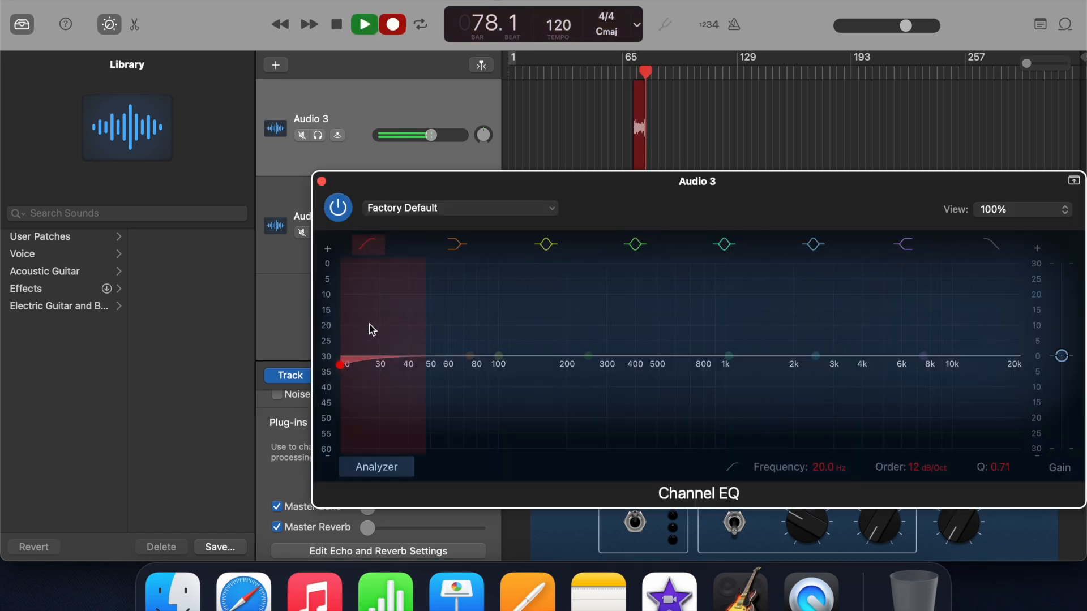
{"action": "left_click_drag", "start_coordinate": [355, 359], "coordinate": [436, 360]}
{"action": "left_click_drag", "start_coordinate": [503, 321], "coordinate": [453, 373]}
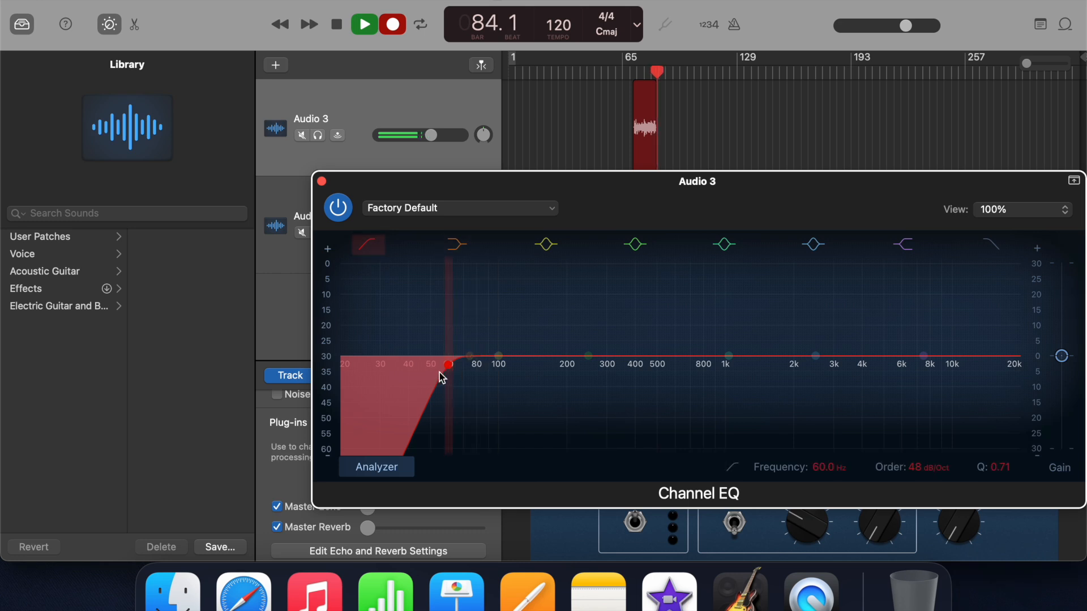
{"action": "left_click_drag", "start_coordinate": [454, 368], "coordinate": [452, 372]}
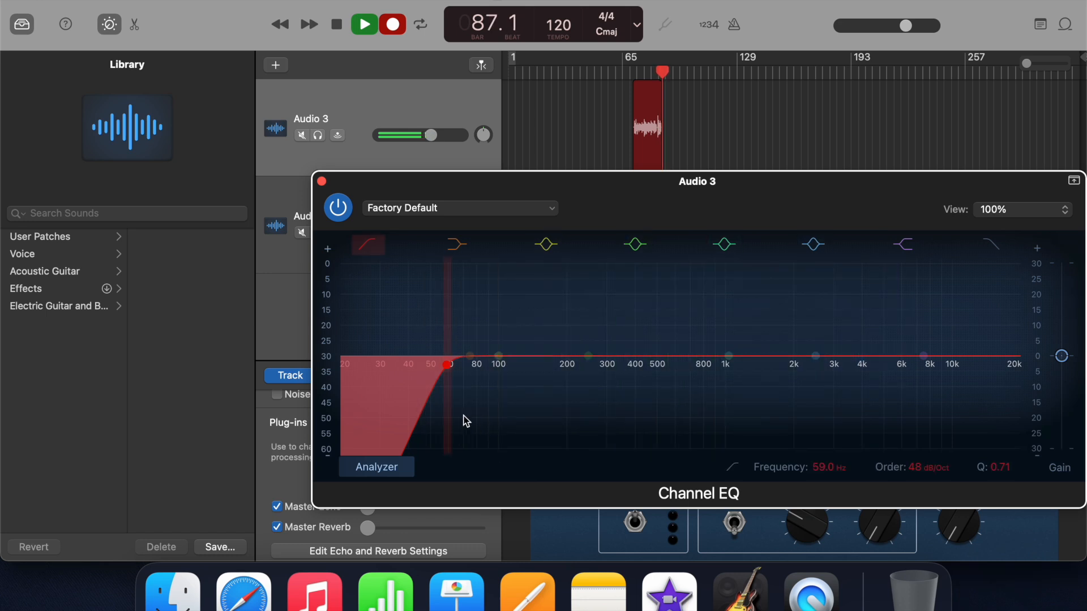
{"action": "left_click_drag", "start_coordinate": [447, 378], "coordinate": [440, 373]}
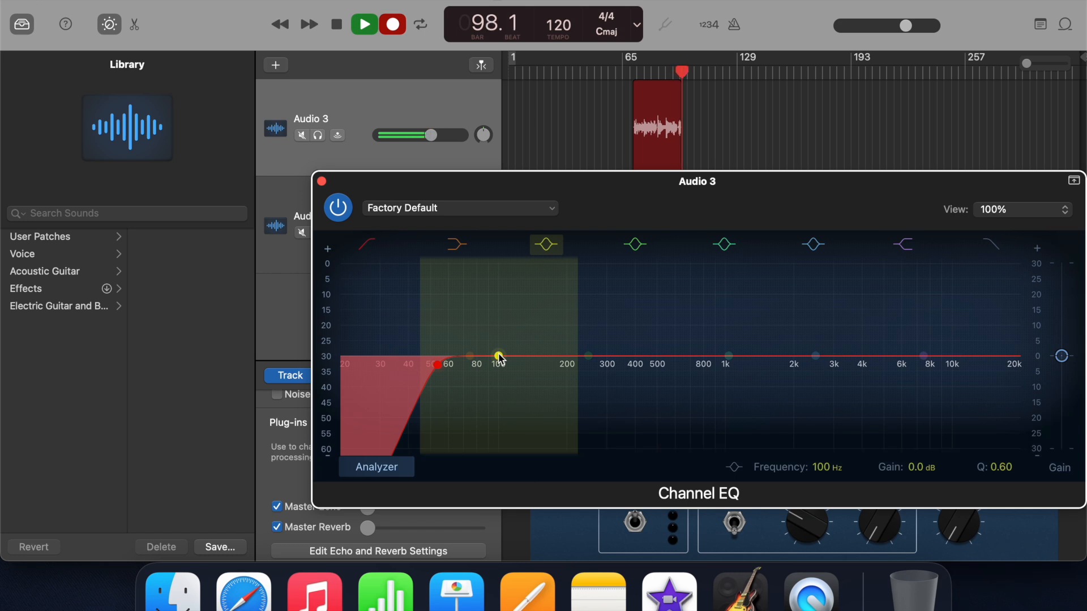
Narrow the Channel EQ's 100 Hz bell band and pull it down to a cut of about 4 dB slightly above 100 Hz.
{"action": "left_click_drag", "start_coordinate": [501, 359], "coordinate": [508, 357]}
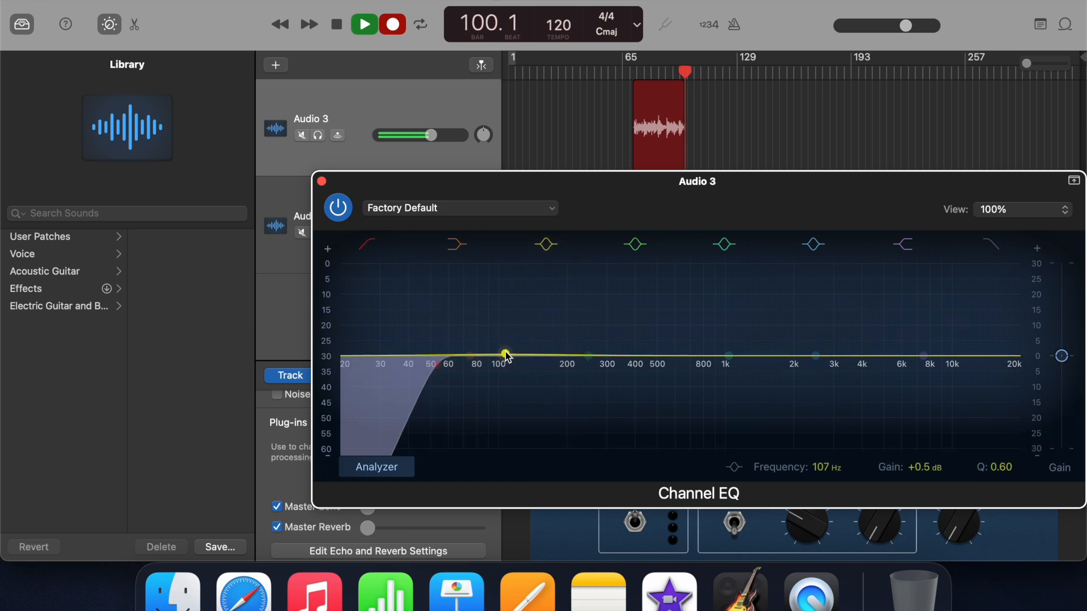
{"action": "left_click_drag", "start_coordinate": [505, 353], "coordinate": [506, 353]}
{"action": "left_click_drag", "start_coordinate": [587, 322], "coordinate": [565, 322]}
{"action": "mouse_move", "coordinate": [506, 354]}
{"action": "left_mouse_down"}
{"action": "mouse_move", "coordinate": [499, 337]}
{"action": "mouse_move", "coordinate": [502, 373]}
{"action": "left_mouse_up"}
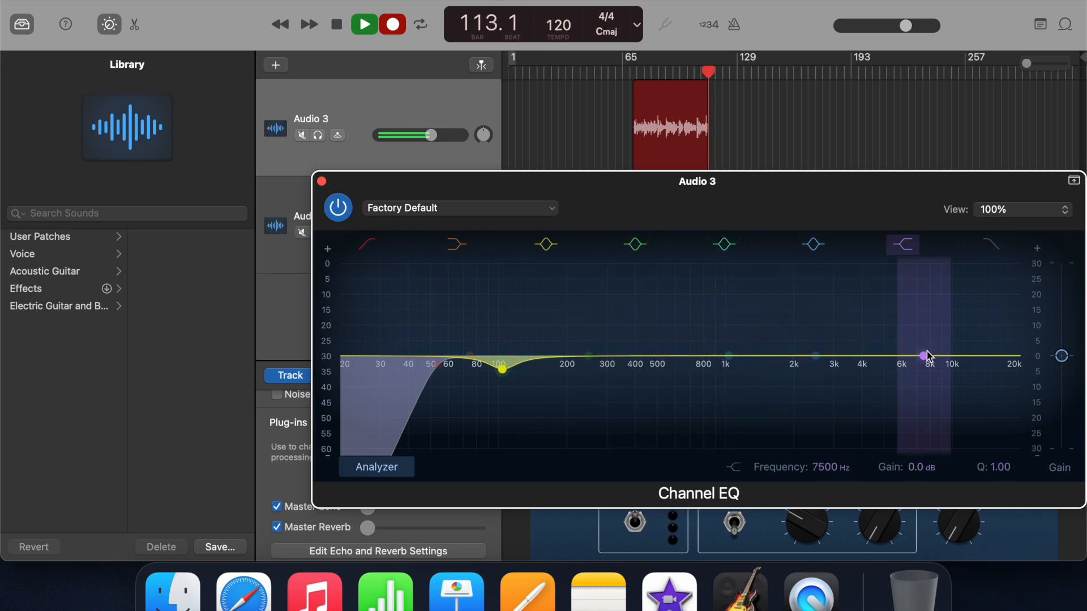
Boost the Channel EQ's high shelf by +2.2 dB at 3140 Hz and close the plug-in window.
{"action": "left_click_drag", "start_coordinate": [925, 357], "coordinate": [852, 349]}
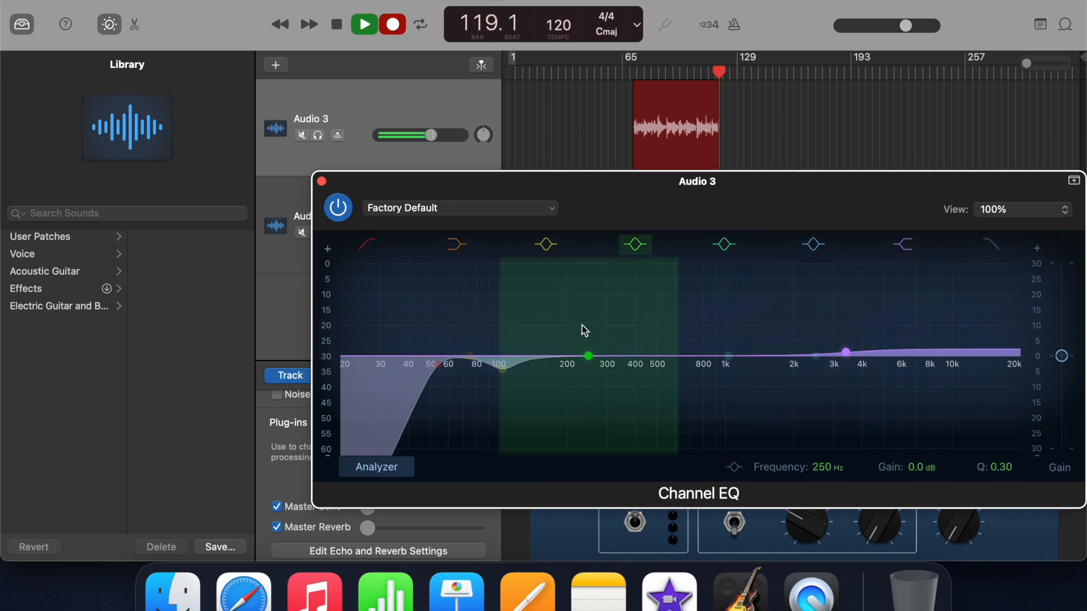
{"action": "mouse_move", "coordinate": [846, 353]}
{"action": "left_mouse_down"}
{"action": "mouse_move", "coordinate": [798, 291]}
{"action": "mouse_move", "coordinate": [733, 274]}
{"action": "mouse_move", "coordinate": [865, 334]}
{"action": "mouse_move", "coordinate": [861, 350]}
{"action": "mouse_move", "coordinate": [838, 355]}
{"action": "left_mouse_up"}
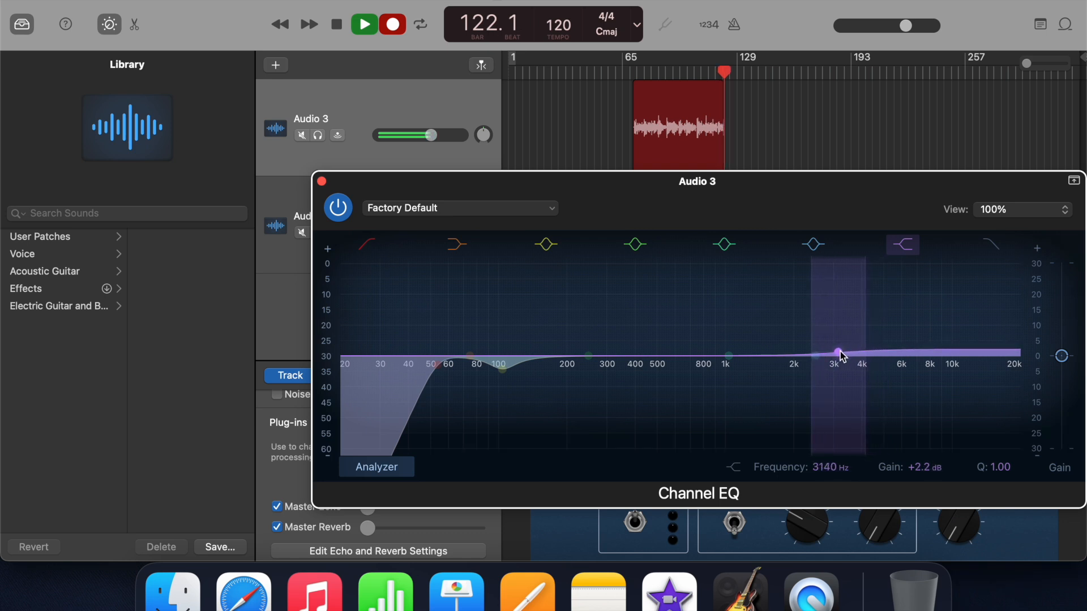
{"action": "left_click", "coordinate": [322, 182]}
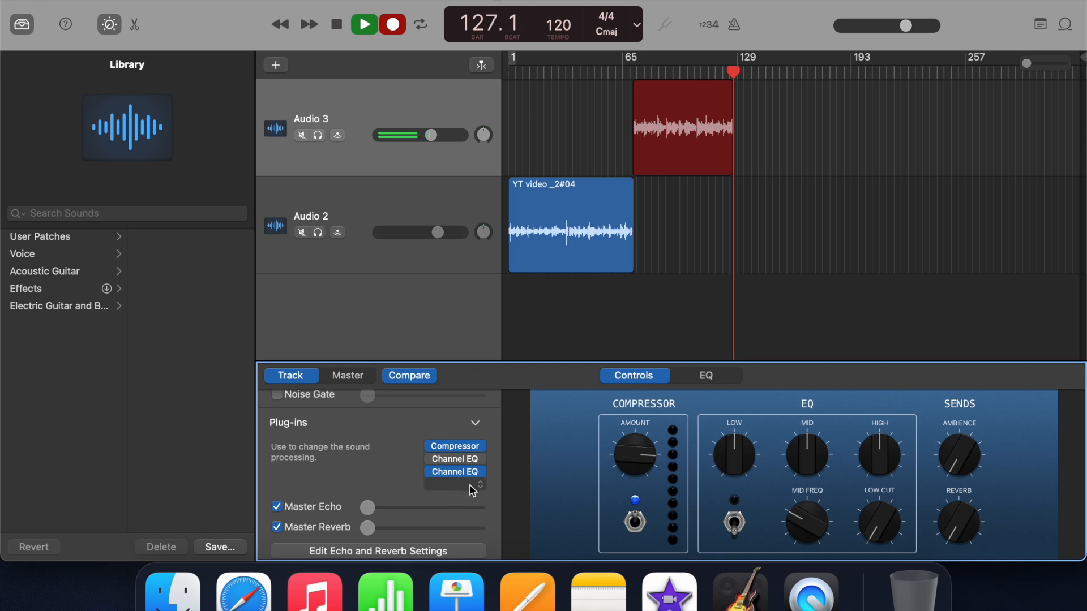
Pause recording to add the Tokyo Dawn Labs TDR Nova plug-in below Audio 3's Channel EQ, and resume recording.
{"action": "key", "text": "space"}
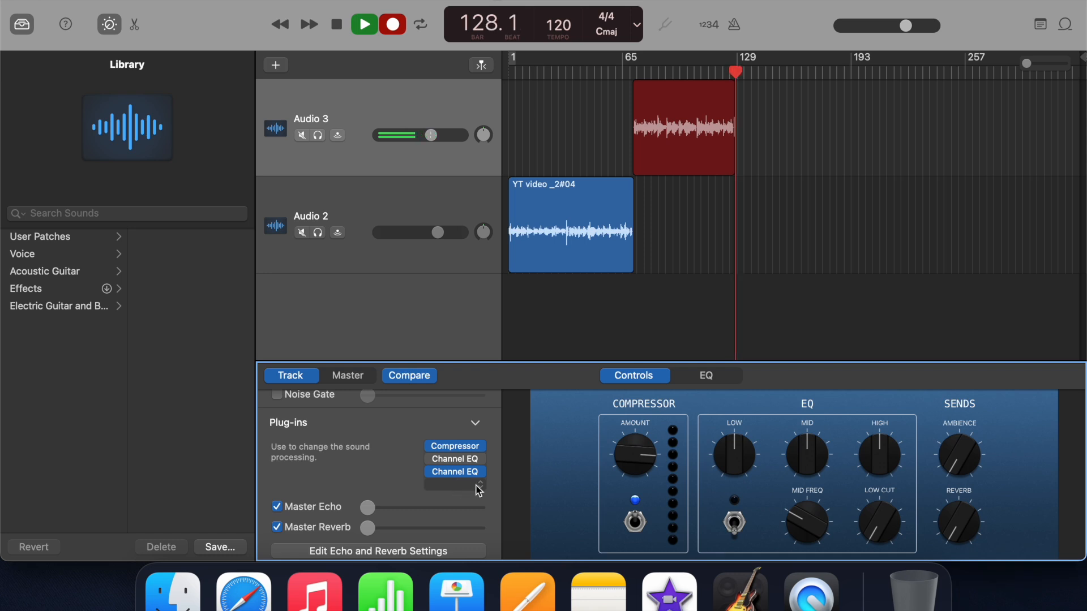
{"action": "left_click", "coordinate": [482, 488]}
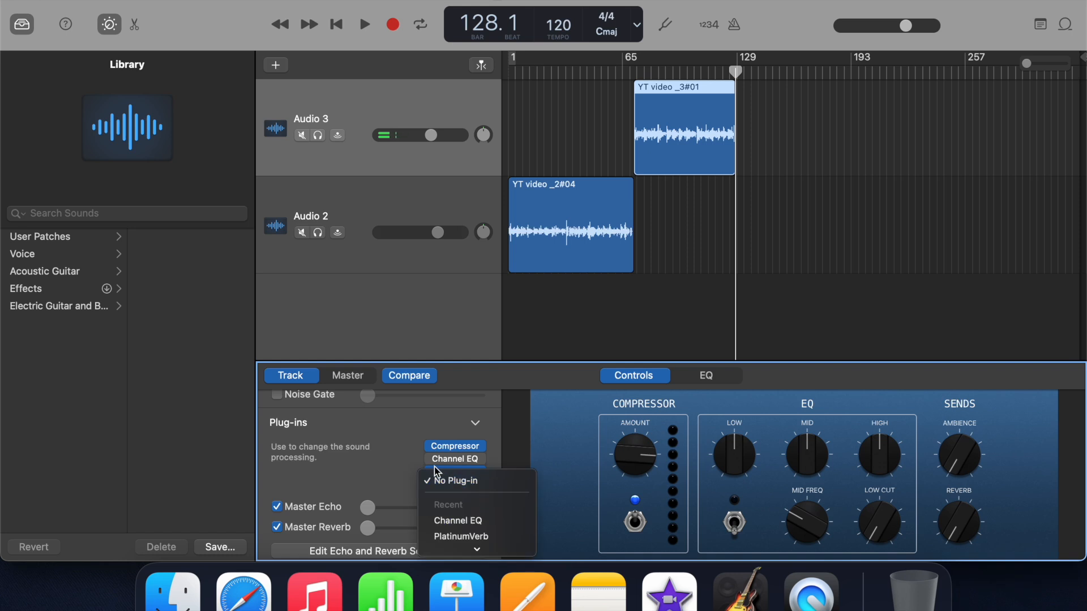
{"action": "left_click", "coordinate": [458, 521]}
{"action": "left_click", "coordinate": [478, 485]}
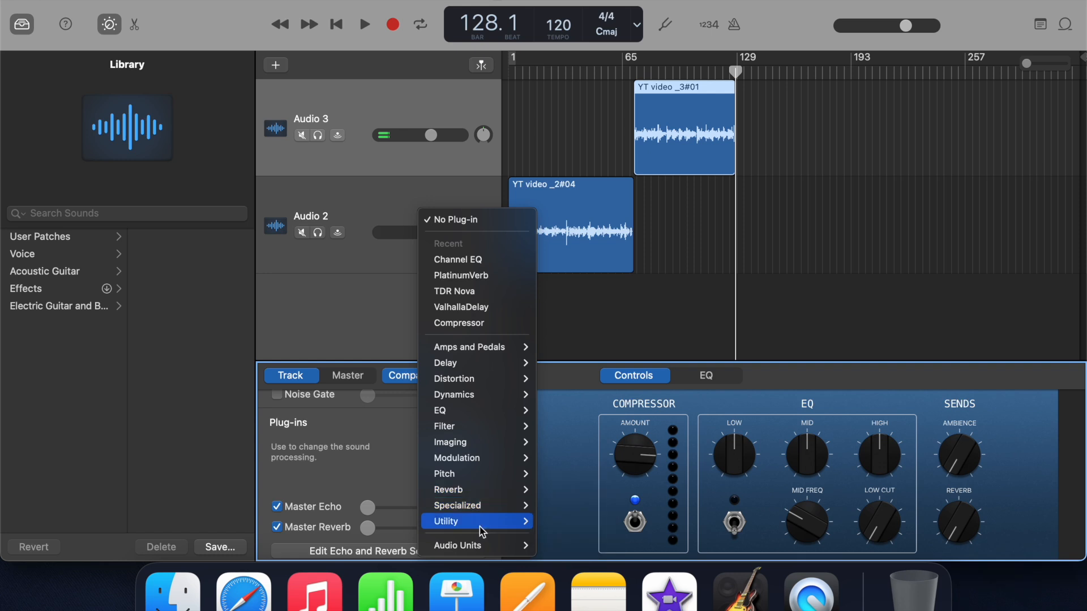
{"action": "mouse_move", "coordinate": [510, 548]}
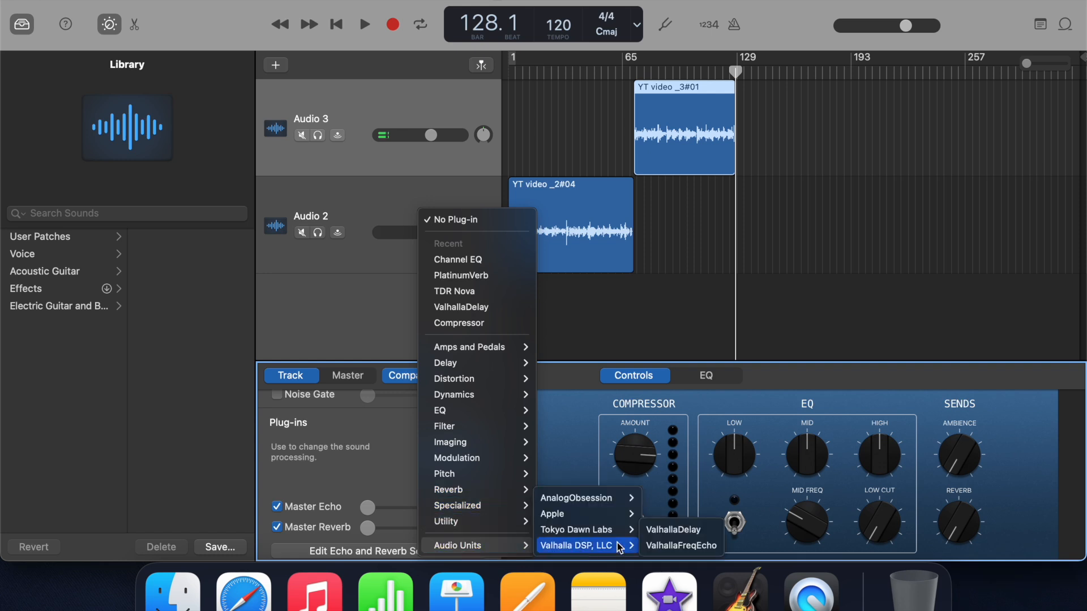
{"action": "mouse_move", "coordinate": [618, 530]}
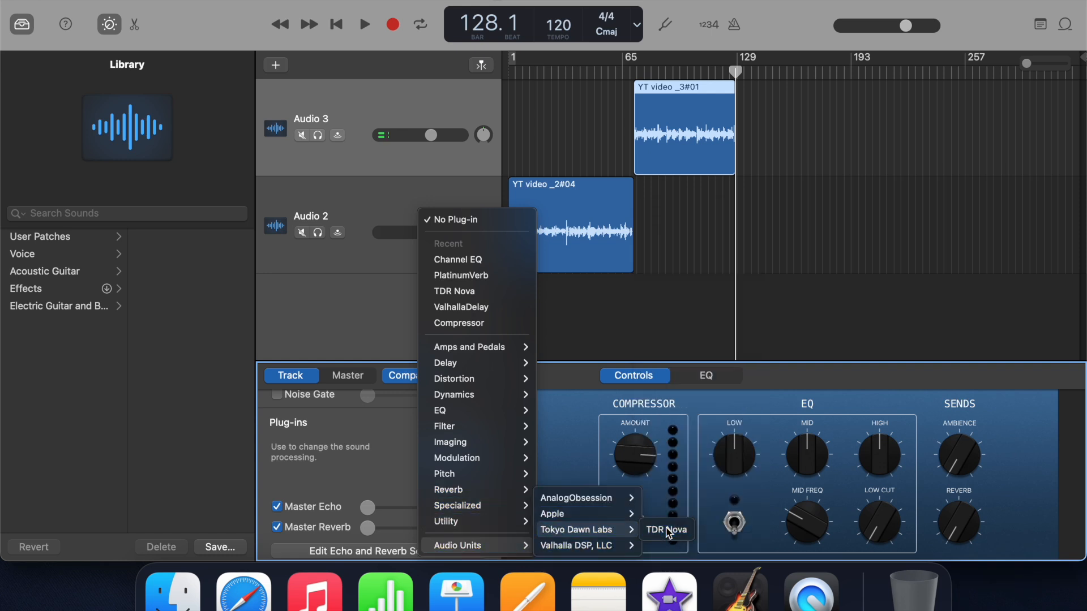
{"action": "left_click", "coordinate": [658, 531]}
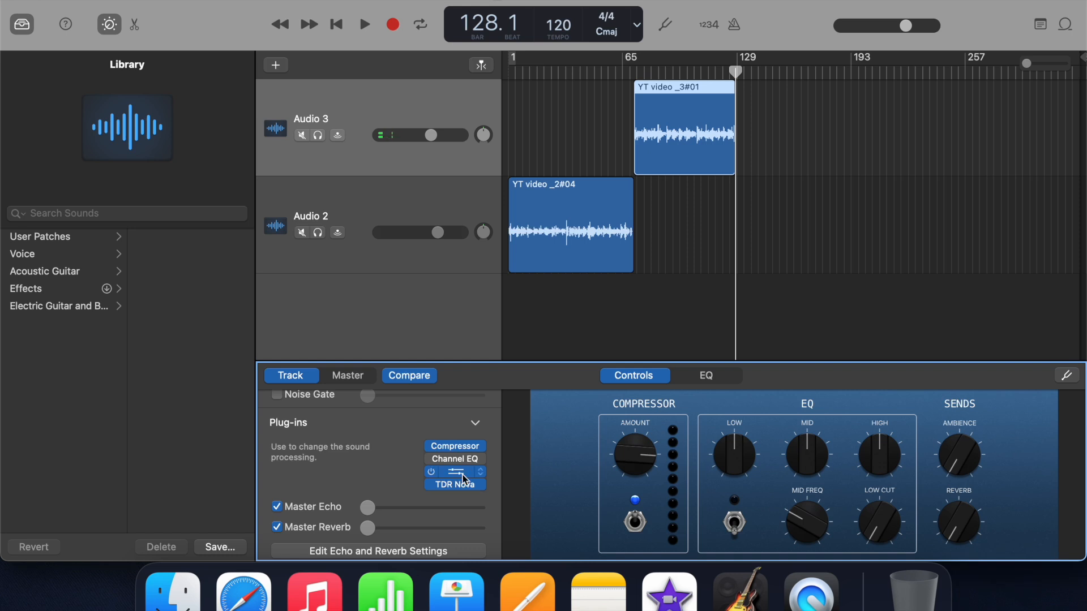
{"action": "key", "text": "r"}
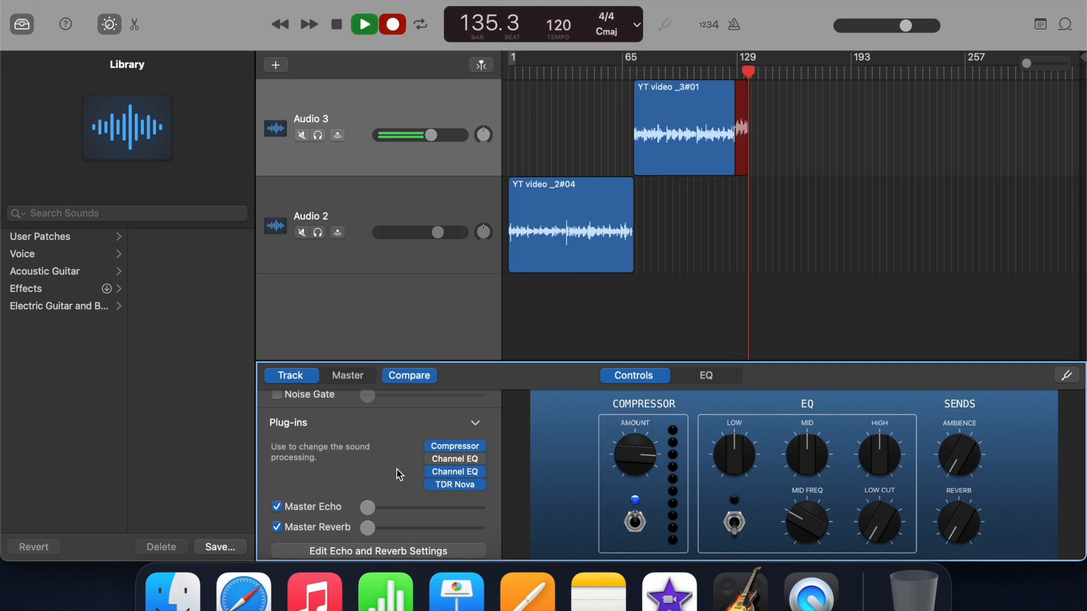
Set TDR Nova's band IV to a bell shape with a Q of 5.99 and turn on its threshold.
{"action": "left_click", "coordinate": [455, 485]}
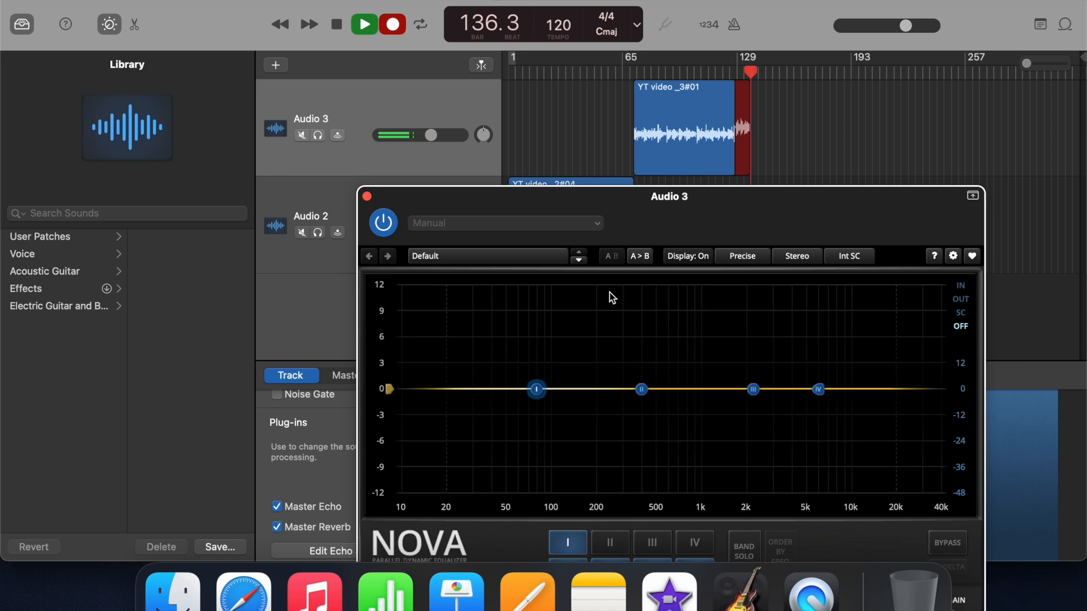
{"action": "left_click_drag", "start_coordinate": [656, 223], "coordinate": [532, 46]}
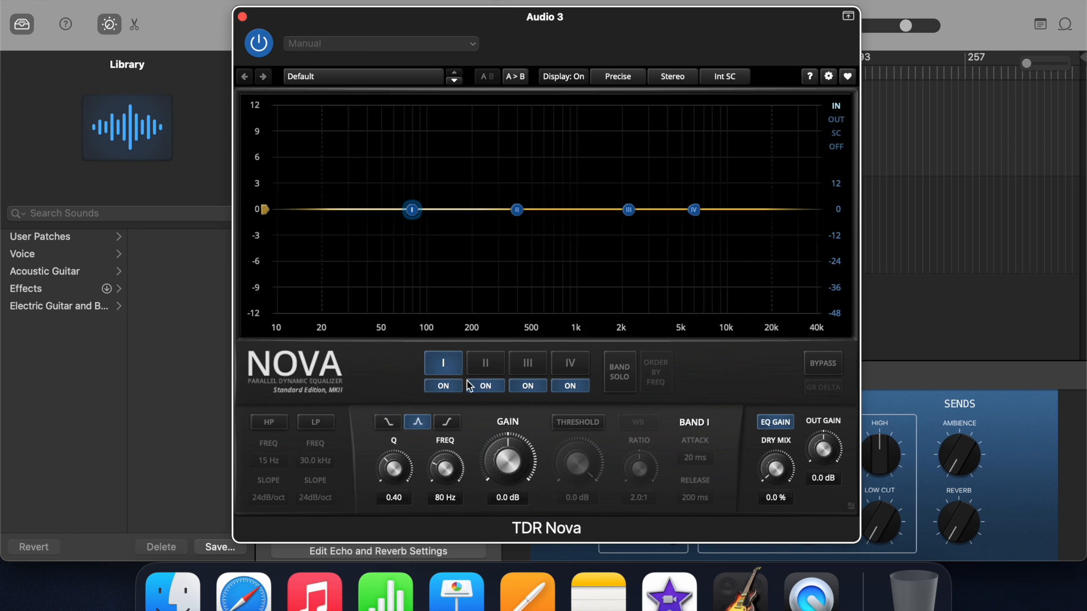
{"action": "left_click", "coordinate": [697, 210]}
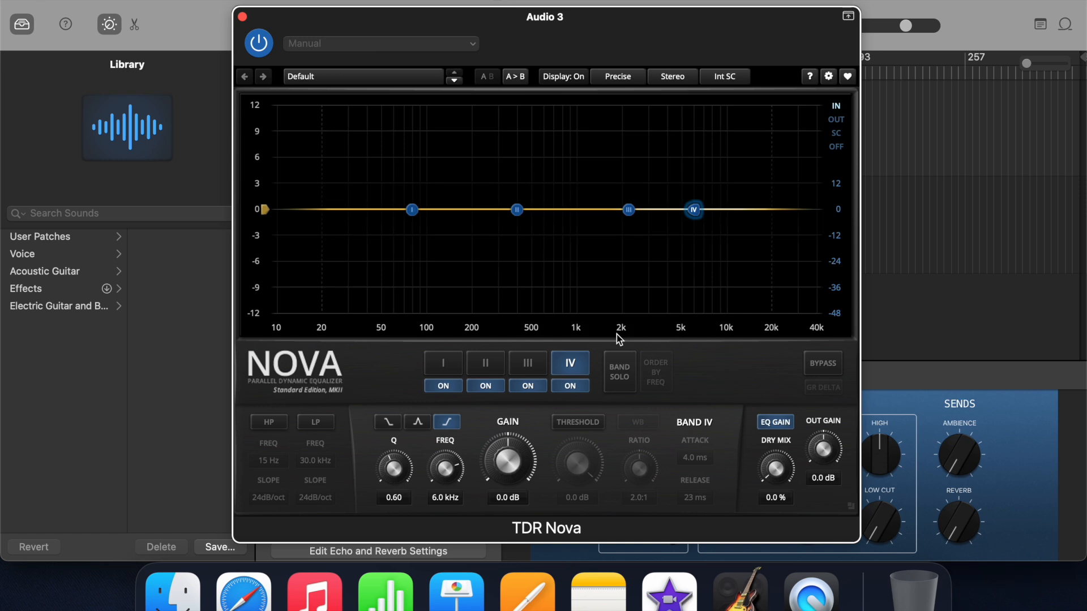
{"action": "left_click", "coordinate": [417, 422]}
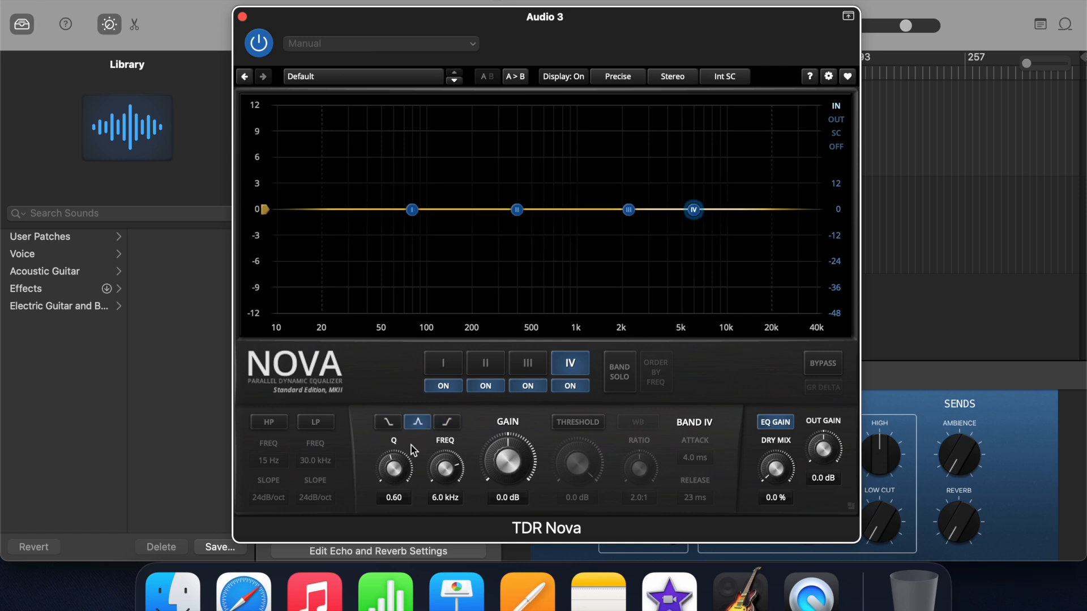
{"action": "left_click_drag", "start_coordinate": [400, 481], "coordinate": [400, 461]}
{"action": "left_click", "coordinate": [588, 423]}
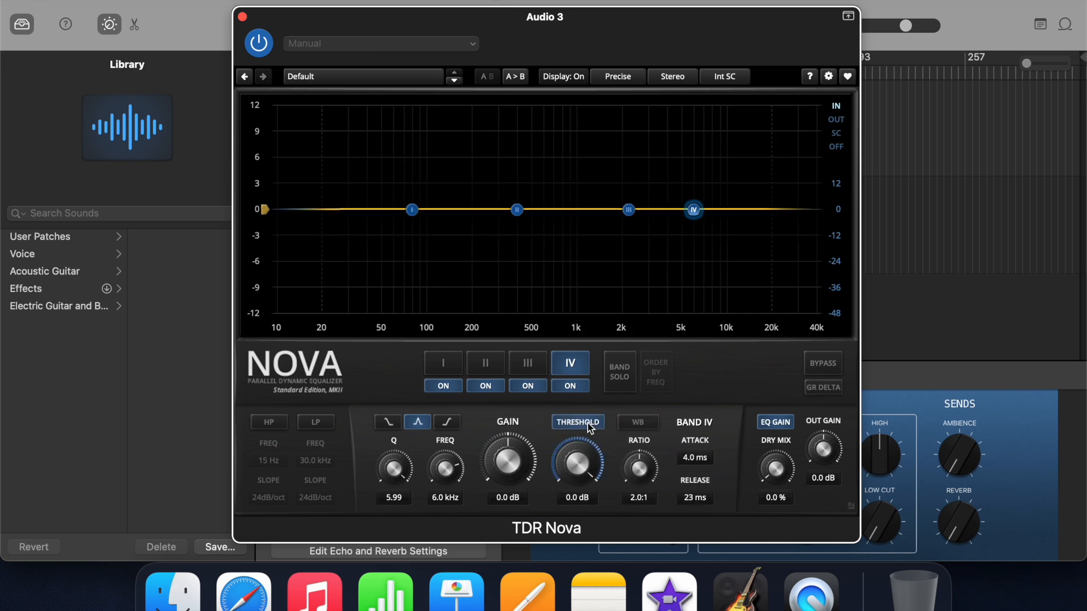
Set band IV's attack to 0.1 ms and its release to 50 ms.
{"action": "double_click", "coordinate": [694, 460]}
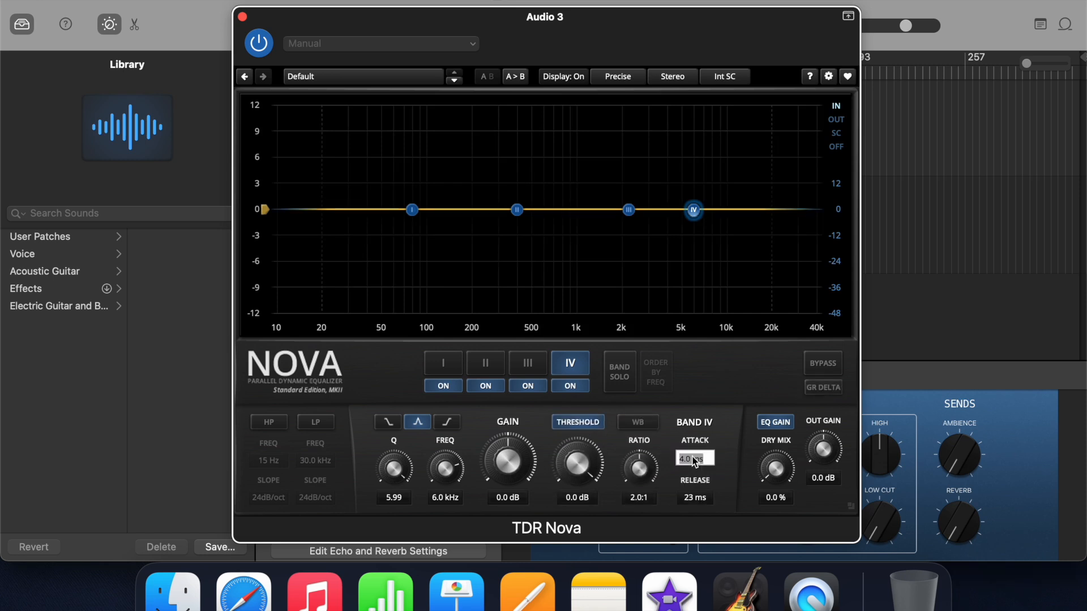
{"action": "type", "text": "0.1"}
{"action": "double_click", "coordinate": [694, 498]}
{"action": "type", "text": "50"}
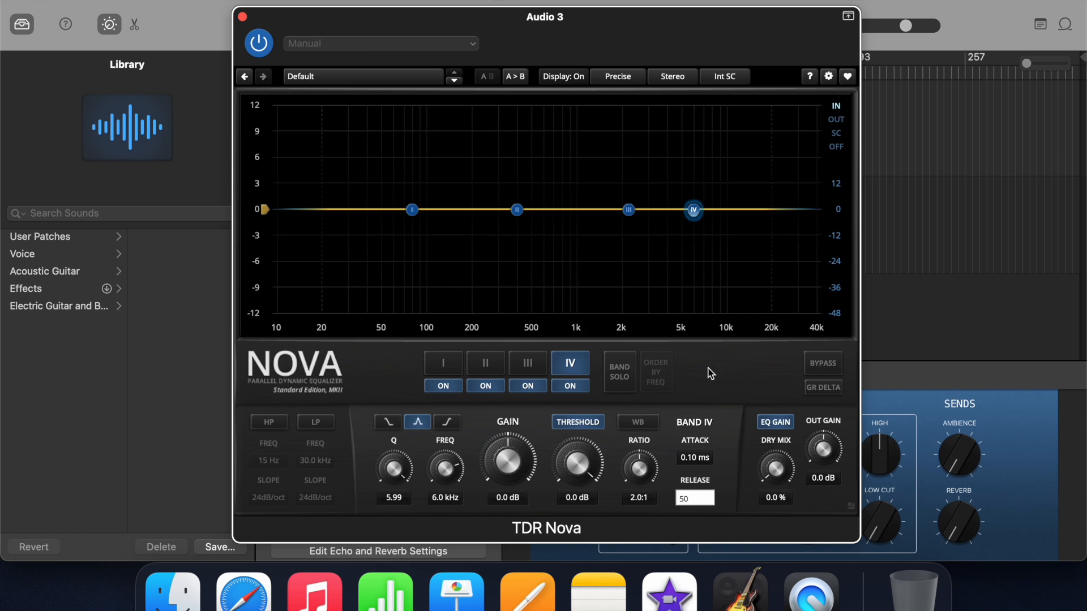
Lower band IV's threshold to -22.5 dB and move the band to about 9.4 kHz with a gain of -0.3 dB.
{"action": "left_click_drag", "start_coordinate": [581, 469], "coordinate": [577, 507]}
{"action": "left_click_drag", "start_coordinate": [700, 213], "coordinate": [731, 214]}
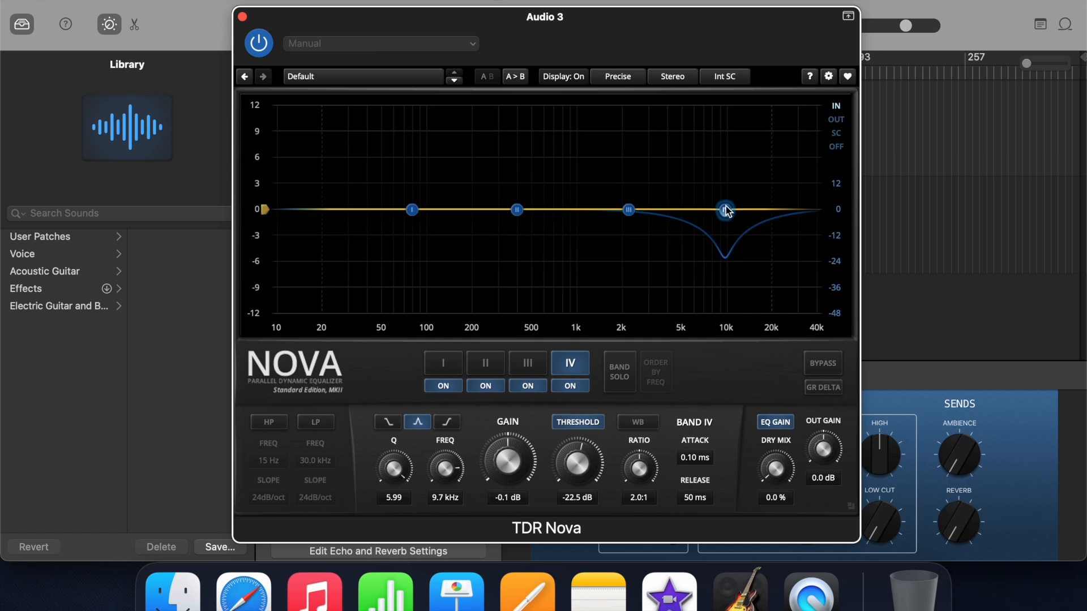
{"action": "mouse_move", "coordinate": [726, 211]}
{"action": "left_mouse_down"}
{"action": "mouse_move", "coordinate": [723, 253]}
{"action": "mouse_move", "coordinate": [727, 214]}
{"action": "left_mouse_up"}
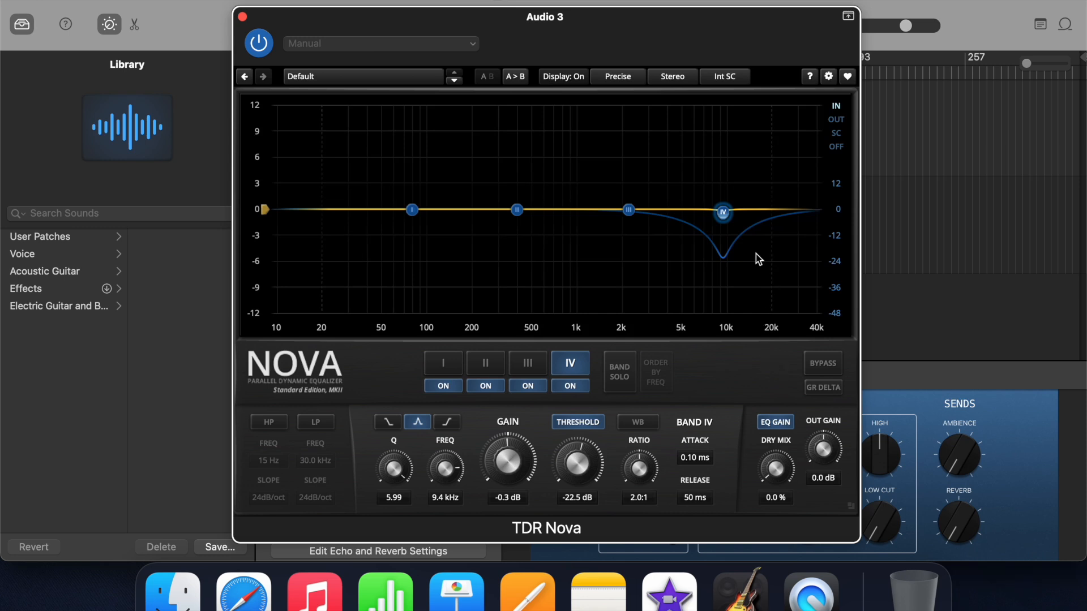
Turn on TDR Nova's gain-reduction delta monitoring and shift band IV to about 9.6 kHz with a slightly lower gain.
{"action": "left_click", "coordinate": [827, 390]}
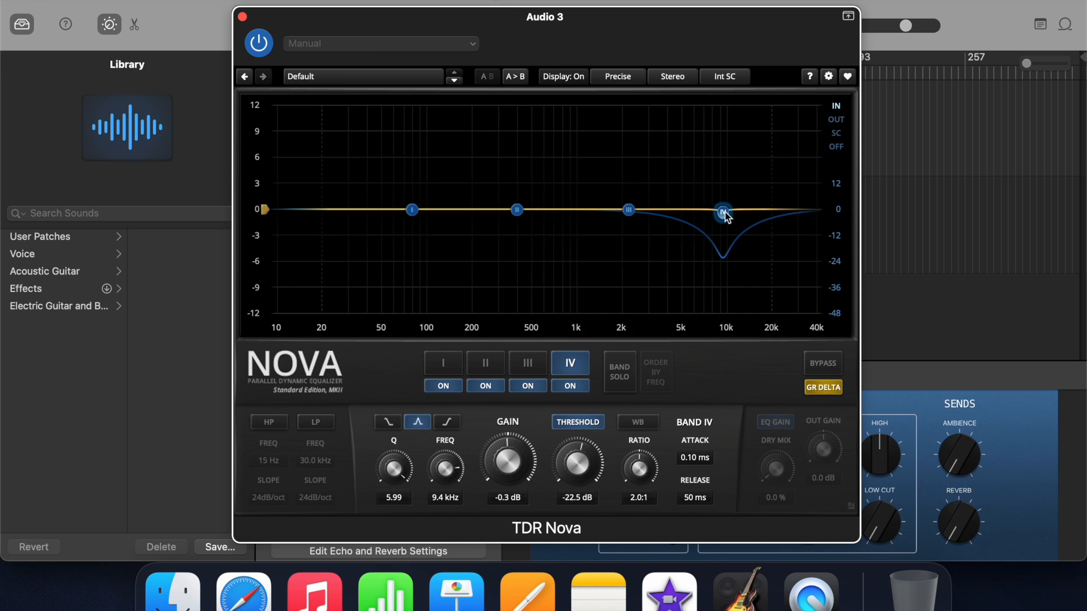
{"action": "mouse_move", "coordinate": [720, 203]}
{"action": "left_mouse_down"}
{"action": "mouse_move", "coordinate": [721, 246]}
{"action": "mouse_move", "coordinate": [726, 197]}
{"action": "mouse_move", "coordinate": [723, 240]}
{"action": "mouse_move", "coordinate": [726, 215]}
{"action": "left_mouse_up"}
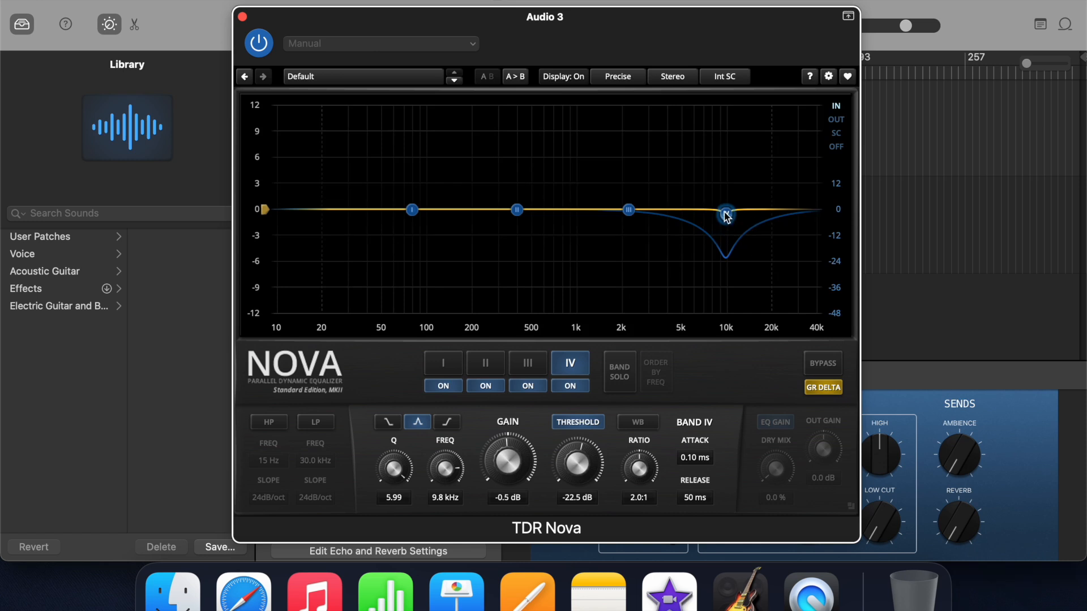
{"action": "left_click_drag", "start_coordinate": [728, 217], "coordinate": [725, 215]}
Move band III to about 5.4 kHz with -0.2 dB gain, set its Q to 6.00 and turn on its threshold.
{"action": "left_click", "coordinate": [628, 211]}
{"action": "left_click_drag", "start_coordinate": [628, 211], "coordinate": [688, 211]}
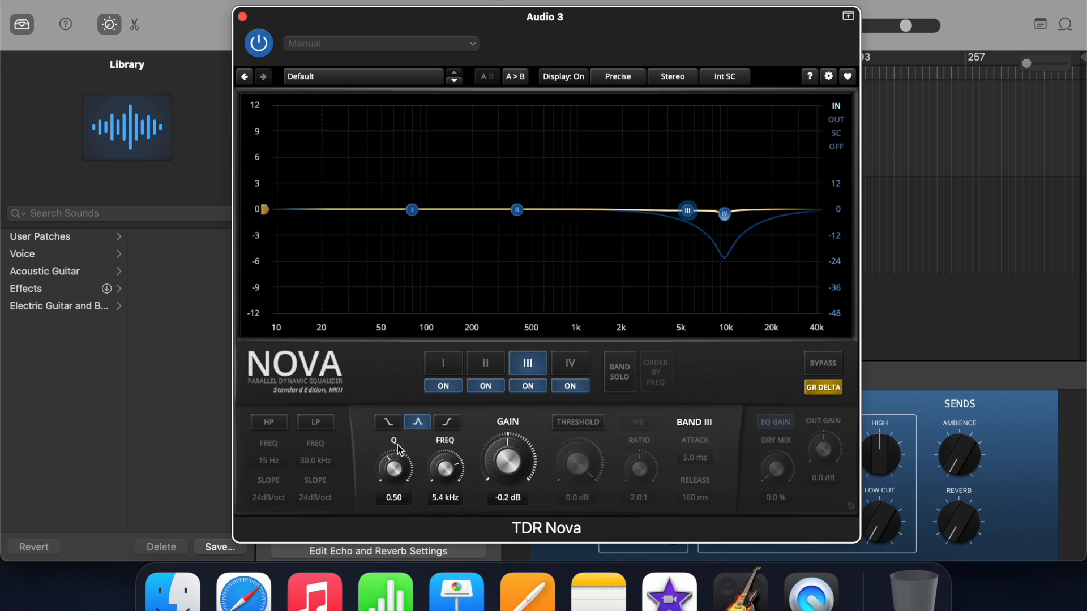
{"action": "left_click_drag", "start_coordinate": [403, 461], "coordinate": [398, 453]}
{"action": "left_click", "coordinate": [598, 423]}
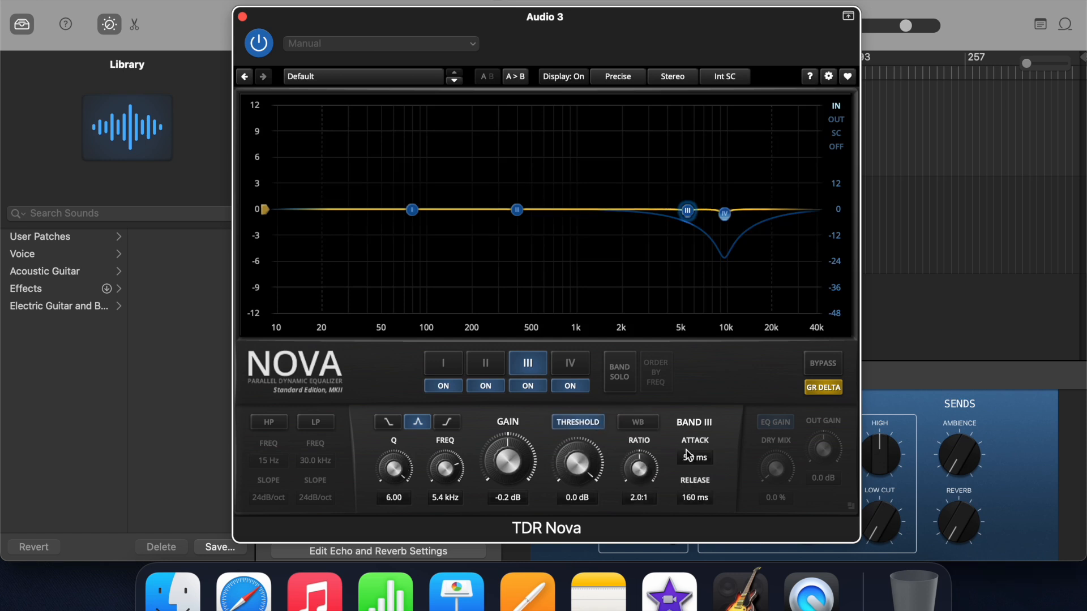
Set band III's attack to 0.1 ms, release to 50 ms and threshold to -14.7 dB.
{"action": "double_click", "coordinate": [708, 458]}
{"action": "type", "text": "0.1"}
{"action": "double_click", "coordinate": [692, 499]}
{"action": "type", "text": "50"}
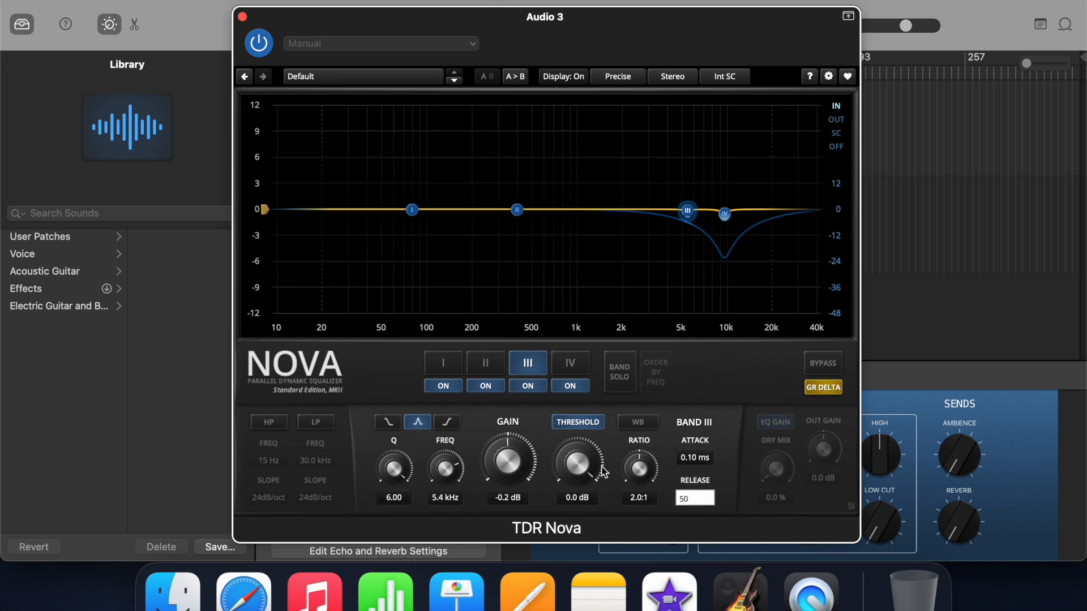
{"action": "left_click_drag", "start_coordinate": [590, 467], "coordinate": [588, 507]}
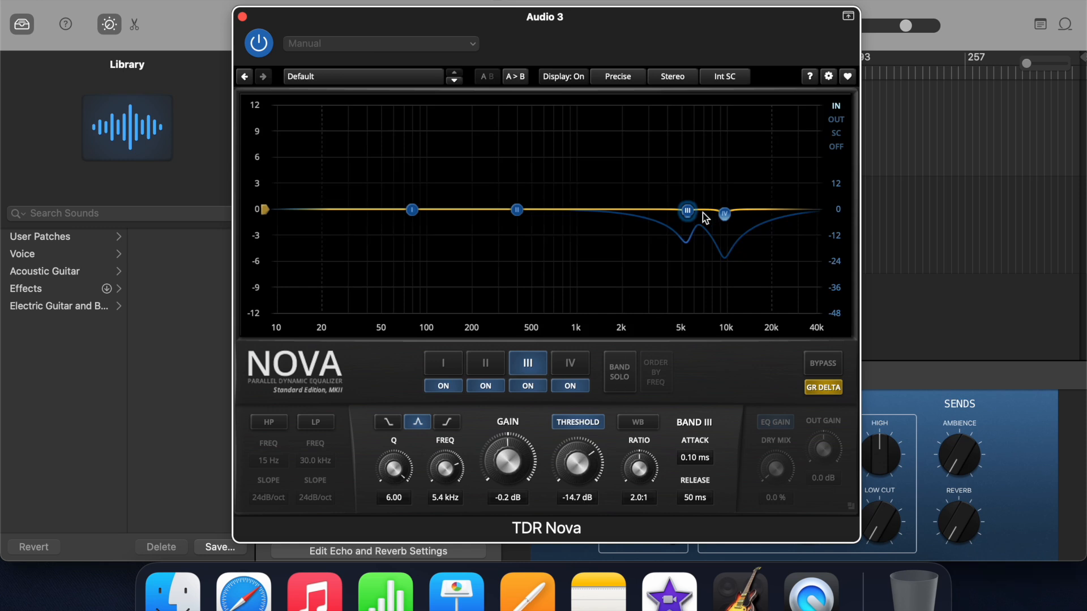
Reposition band III to about 6.9 kHz at -0.3 dB and band IV to about 9.6 kHz at -0.4 dB, and close TDR Nova.
{"action": "left_click_drag", "start_coordinate": [688, 211], "coordinate": [696, 212]}
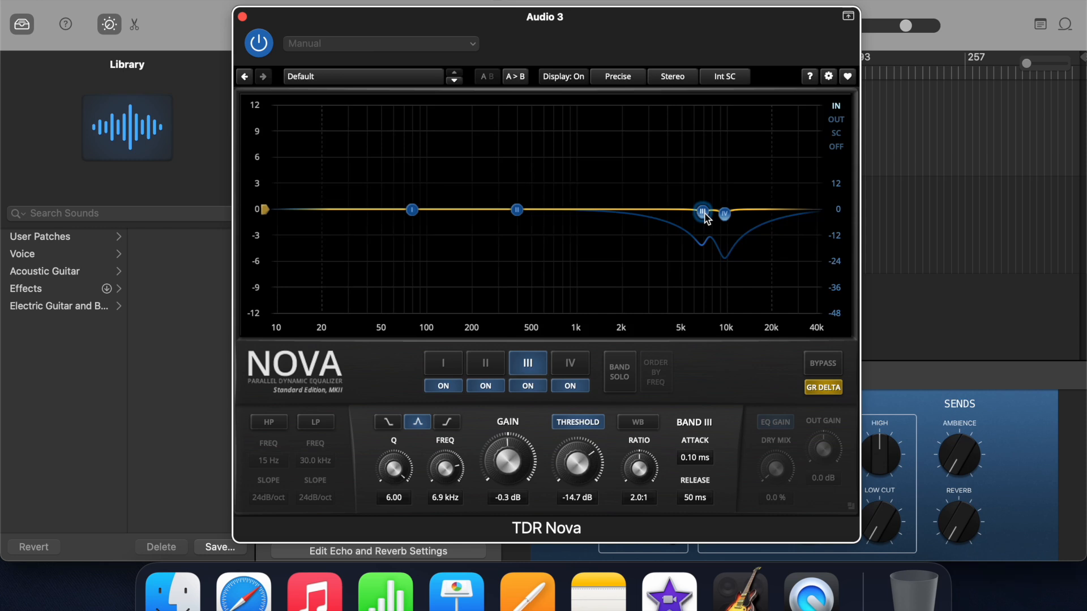
{"action": "left_click", "coordinate": [725, 214]}
{"action": "left_click_drag", "start_coordinate": [722, 210], "coordinate": [722, 211]}
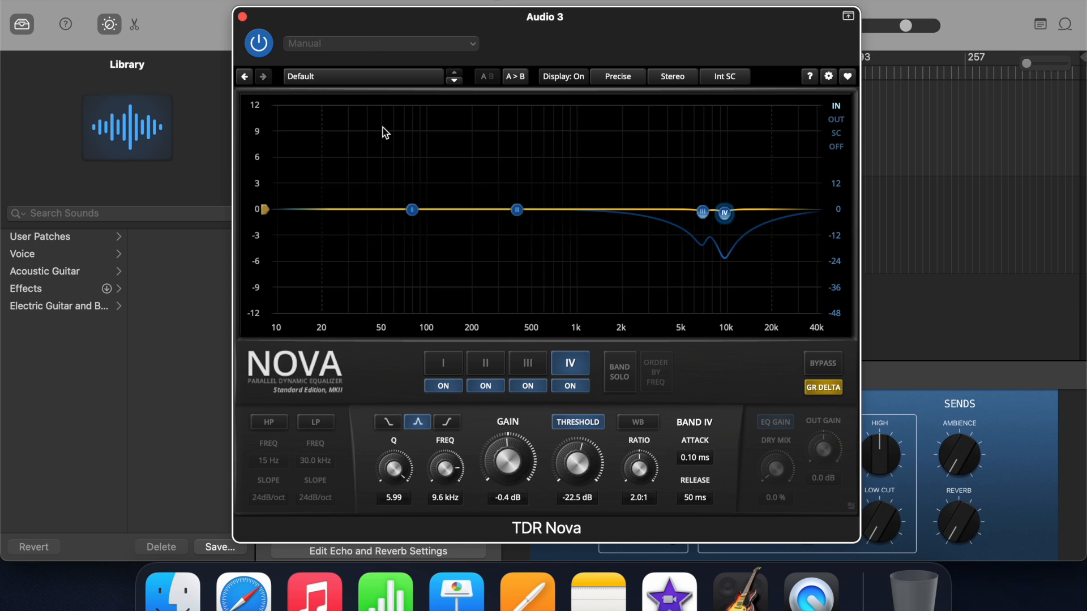
{"action": "left_click", "coordinate": [242, 17]}
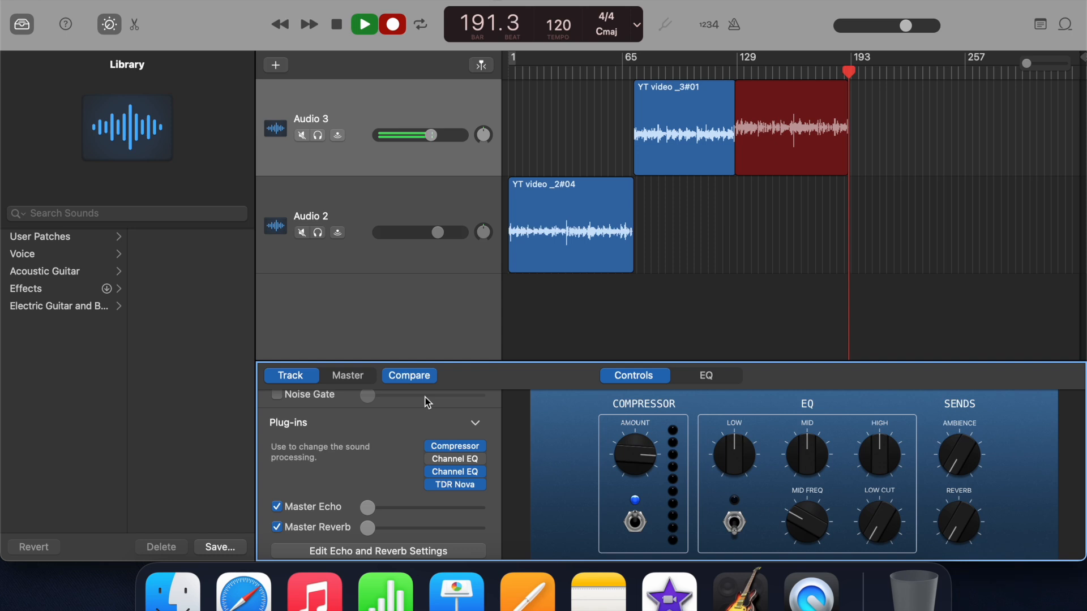
Try raising Audio 3's Master Reverb level and Reverb send, and return both to their minimum.
{"action": "mouse_move", "coordinate": [462, 487]}
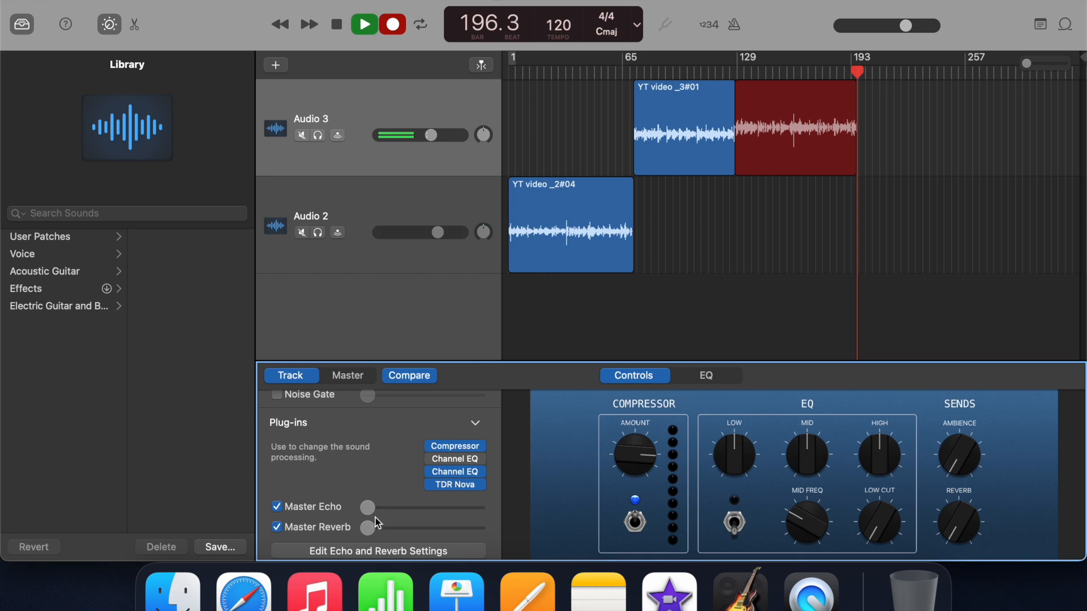
{"action": "left_click_drag", "start_coordinate": [371, 527], "coordinate": [404, 532]}
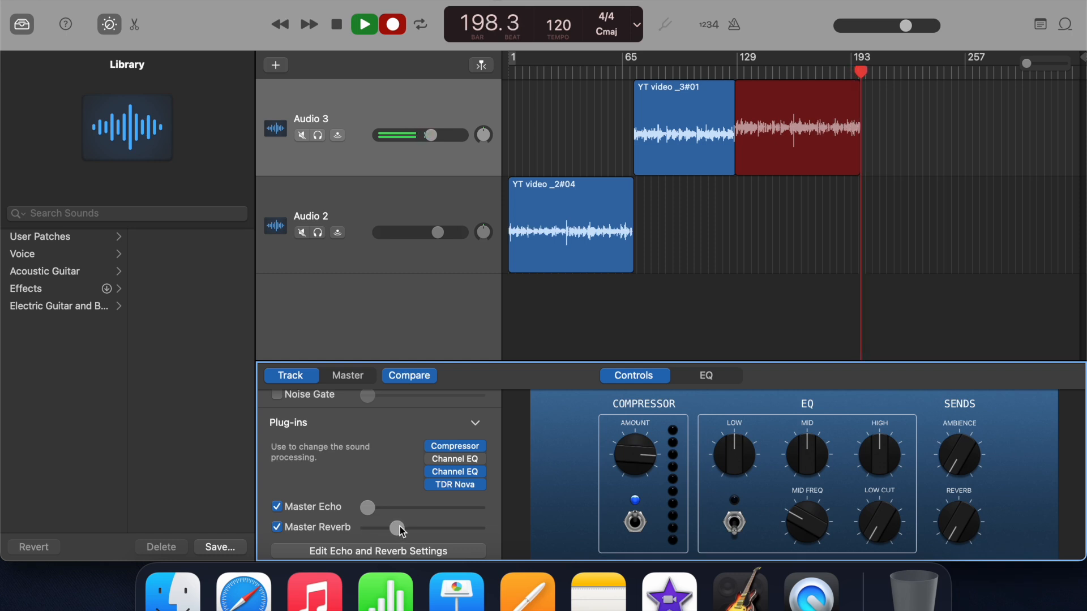
{"action": "left_click_drag", "start_coordinate": [402, 532], "coordinate": [406, 532]}
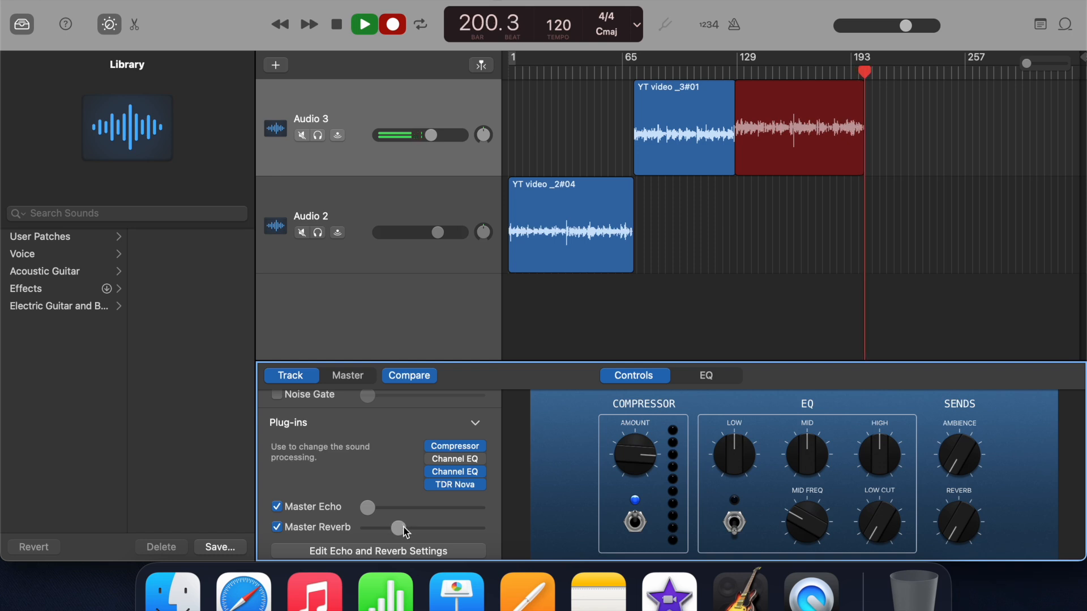
{"action": "left_click_drag", "start_coordinate": [479, 532], "coordinate": [395, 530]}
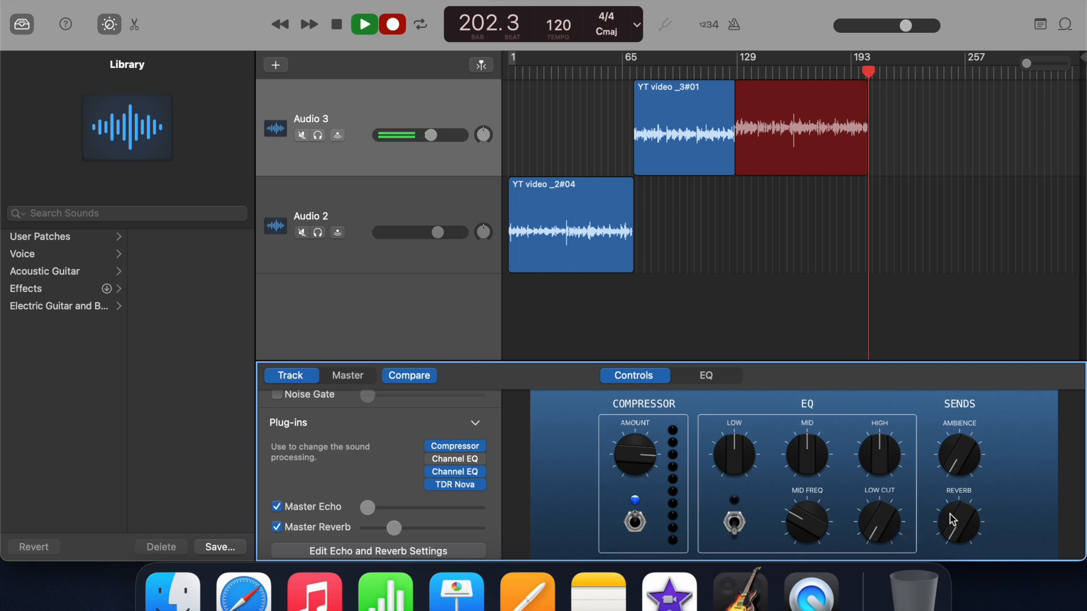
{"action": "left_click_drag", "start_coordinate": [943, 503], "coordinate": [932, 484]}
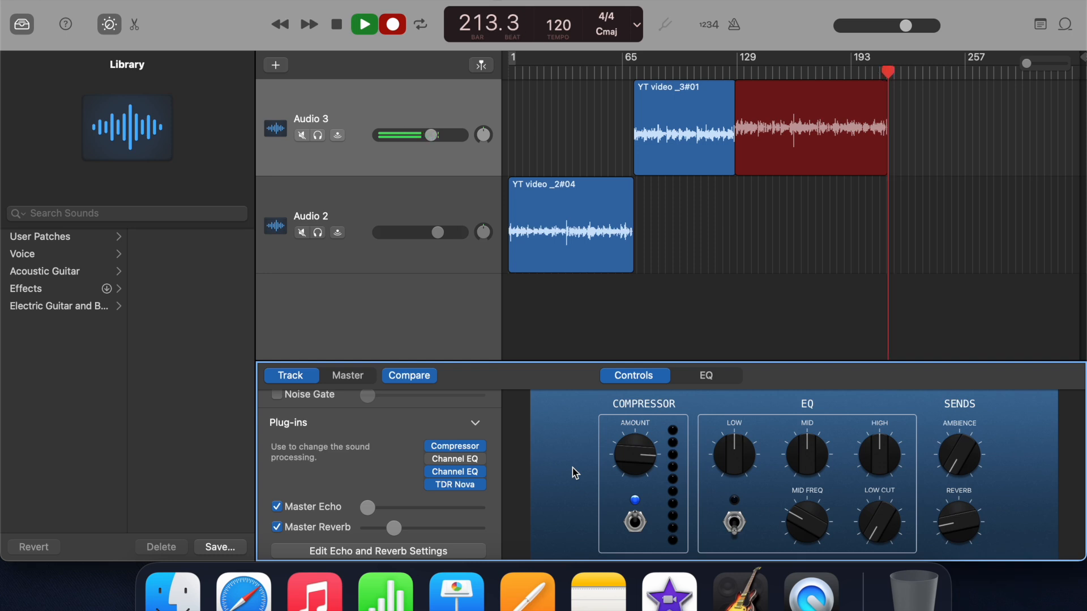
{"action": "mouse_move", "coordinate": [477, 485]}
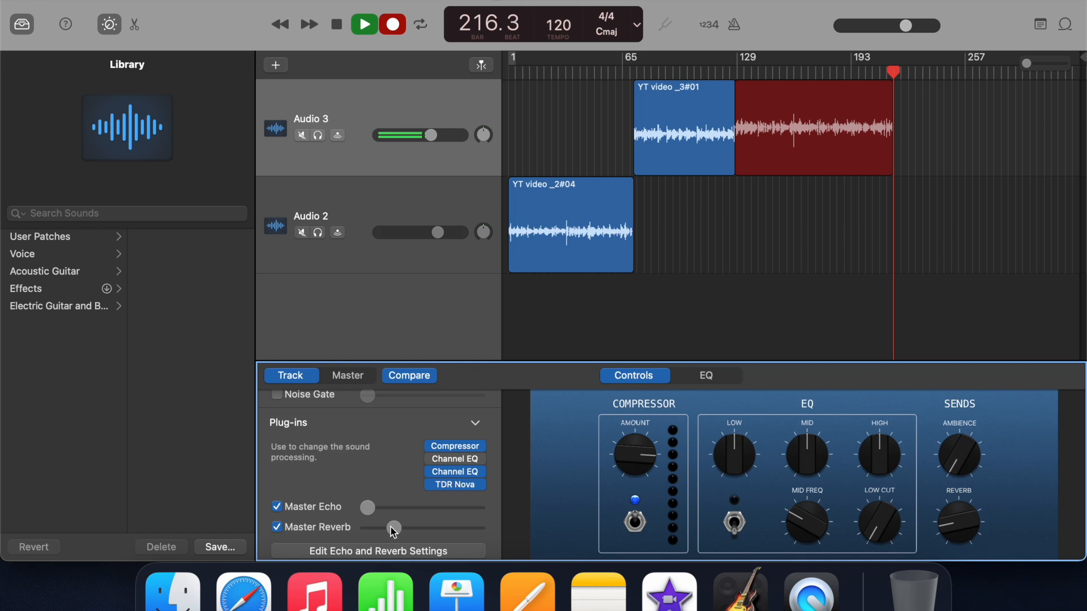
{"action": "left_click_drag", "start_coordinate": [398, 531], "coordinate": [368, 529]}
{"action": "left_click_drag", "start_coordinate": [962, 522], "coordinate": [963, 605]}
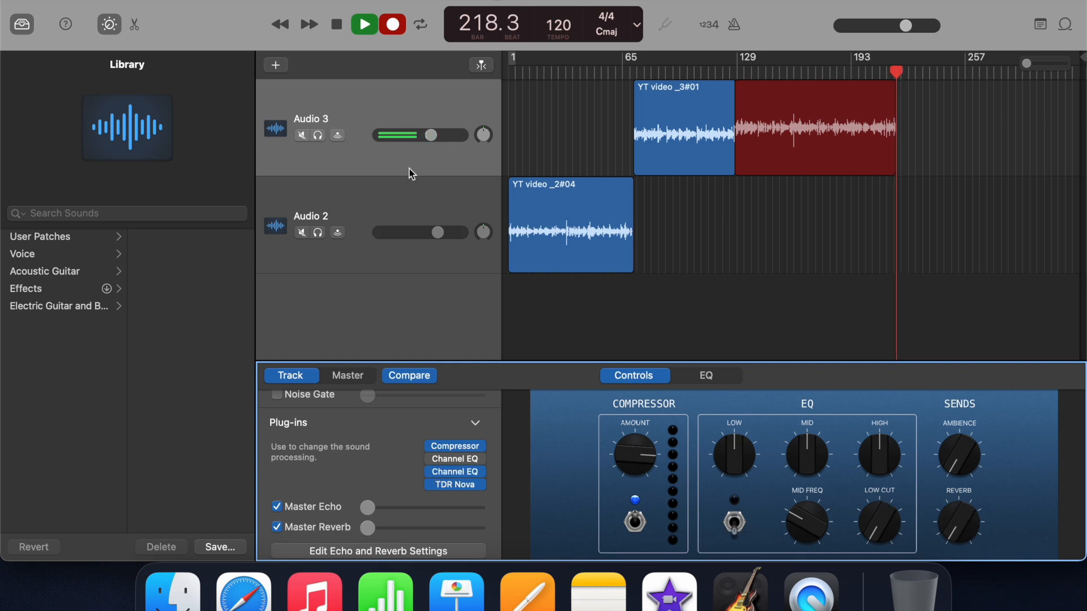
Duplicate the Audio 2 track together with its region and lower the copy's volume to near the minimum.
{"action": "left_click", "coordinate": [363, 196]}
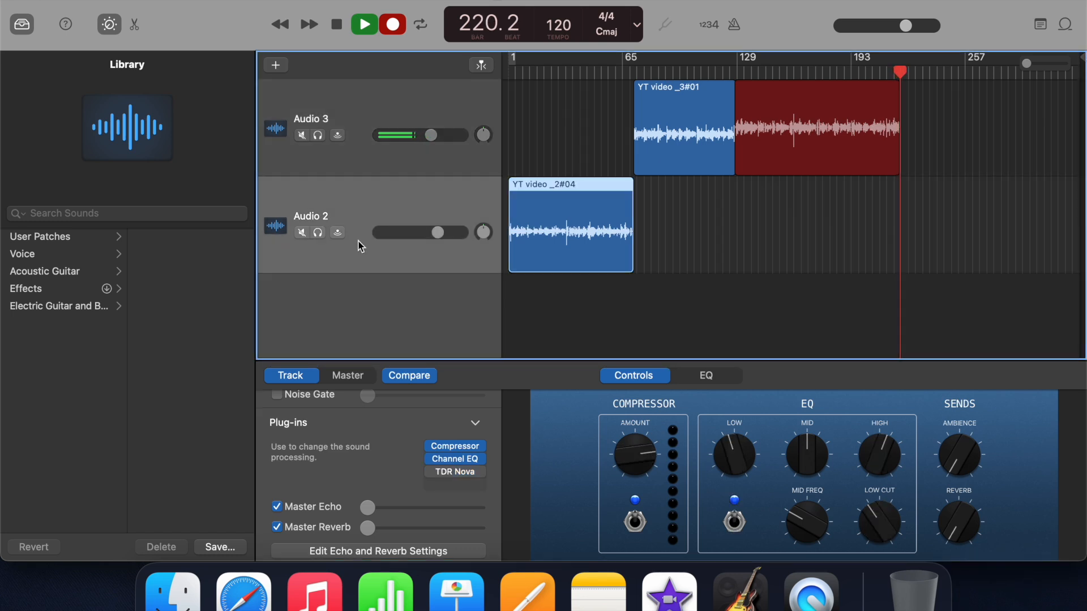
{"action": "key", "text": "super+d"}
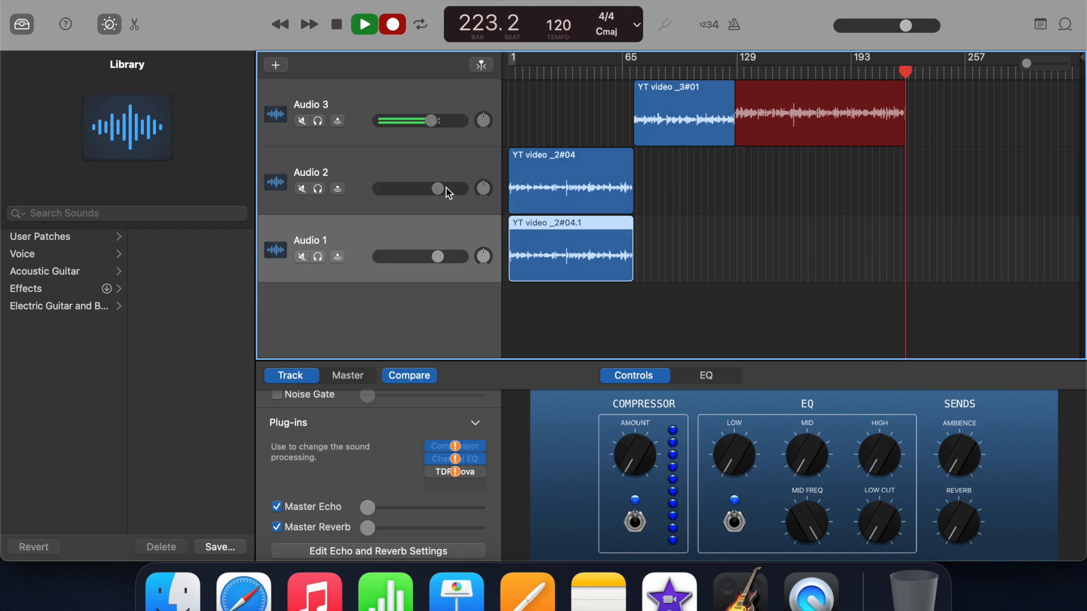
{"action": "left_click", "coordinate": [437, 170]}
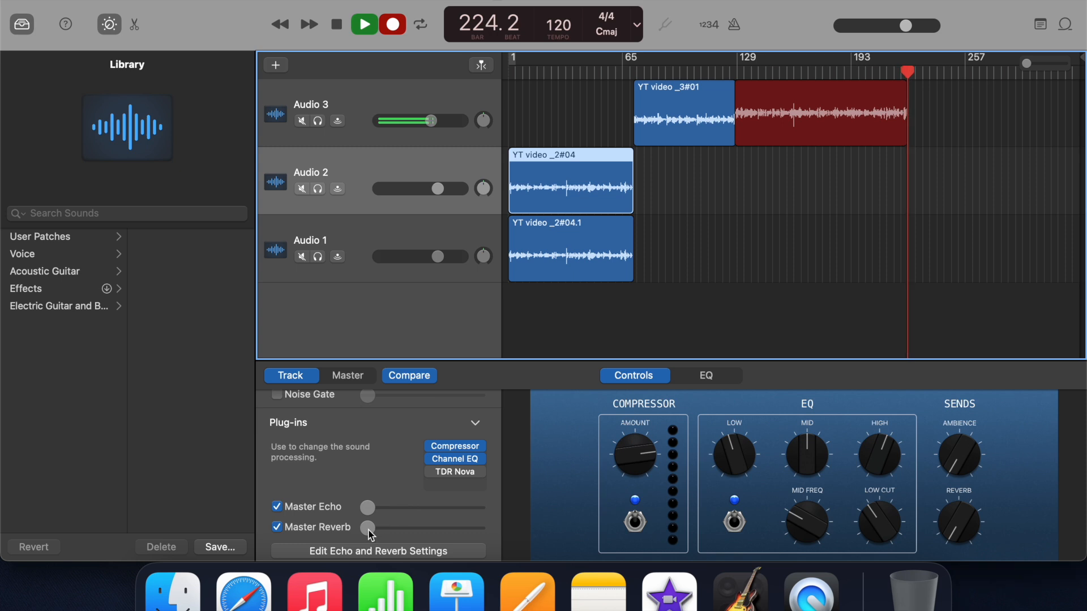
{"action": "left_click", "coordinate": [354, 235]}
{"action": "left_click_drag", "start_coordinate": [445, 259], "coordinate": [387, 256]}
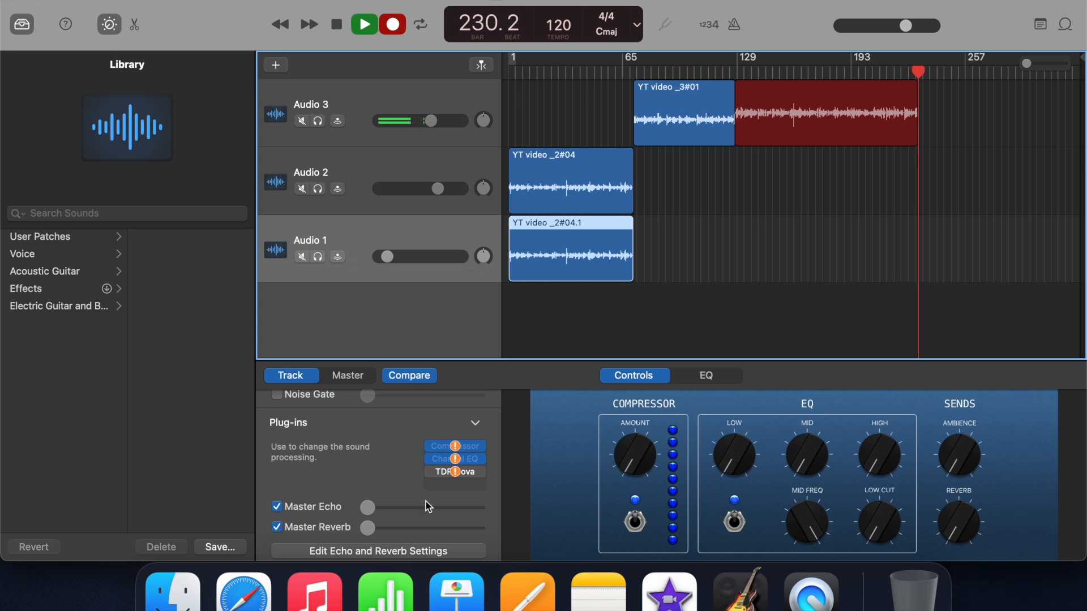
Add the PlatinumVerb reverb in the empty plug-in slot below TDR Nova on Audio 1 and open its settings.
{"action": "left_click", "coordinate": [456, 485]}
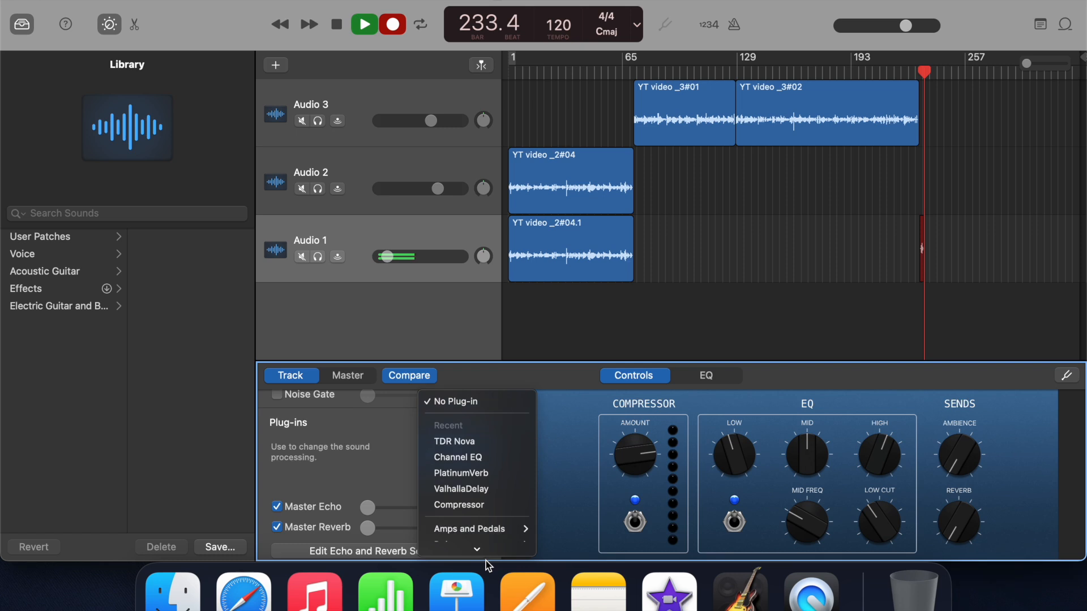
{"action": "mouse_move", "coordinate": [485, 484]}
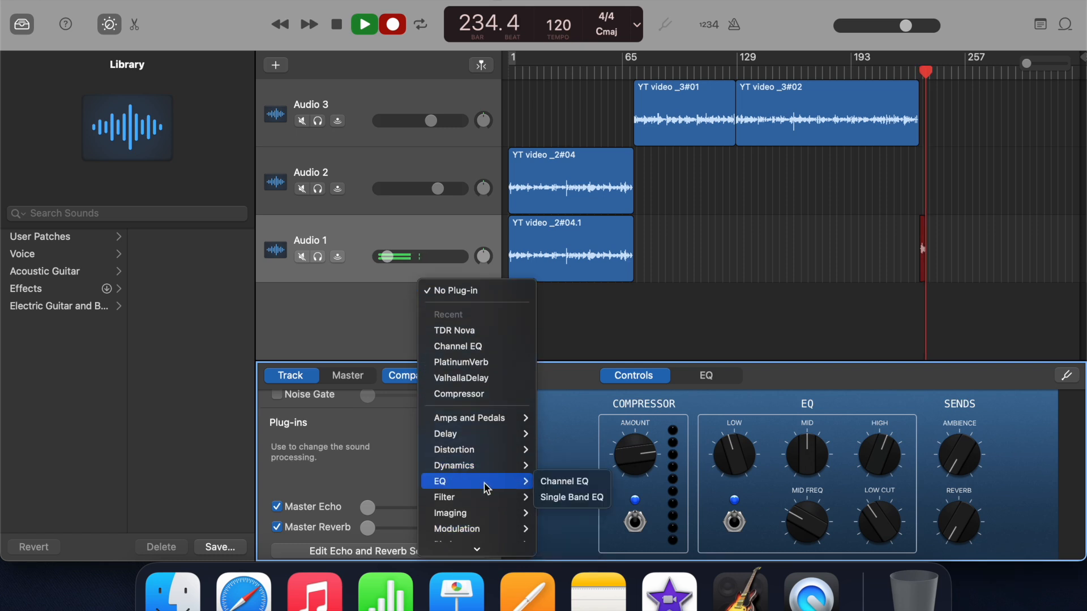
{"action": "mouse_move", "coordinate": [486, 544]}
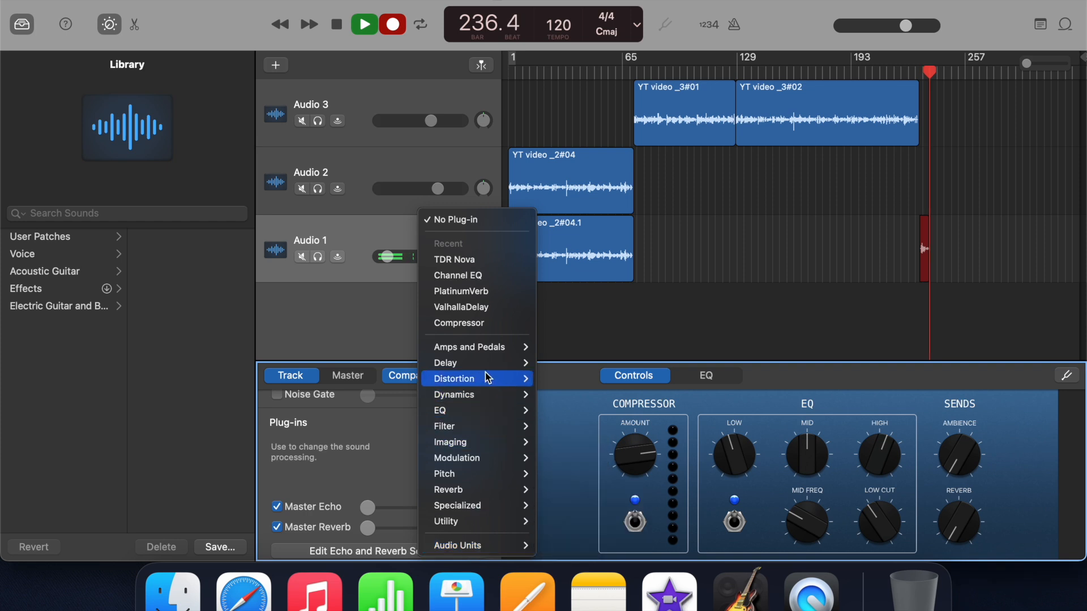
{"action": "mouse_move", "coordinate": [488, 373]}
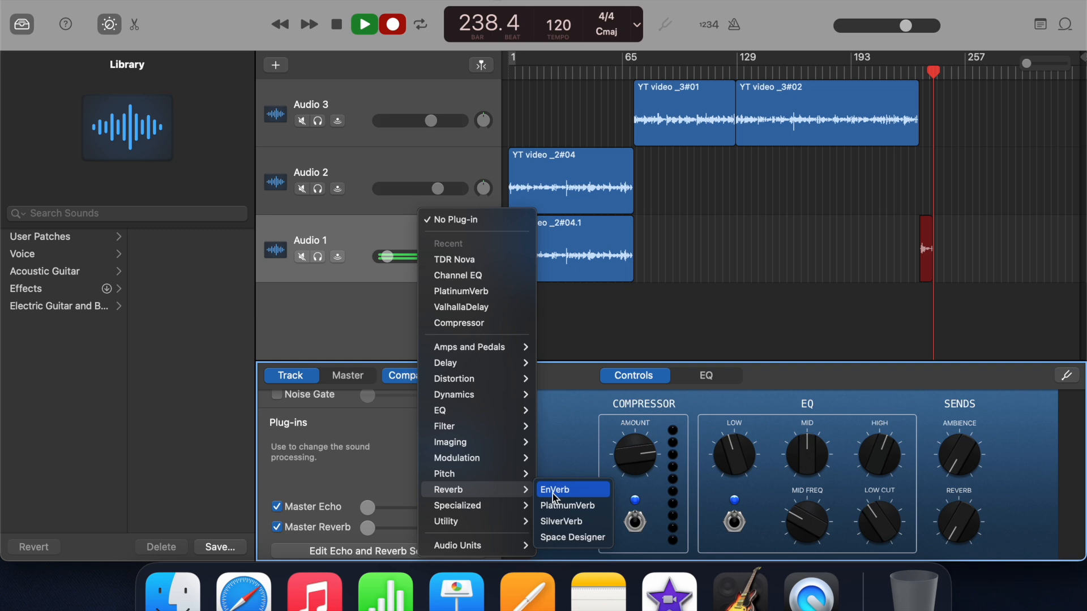
{"action": "left_click", "coordinate": [560, 504]}
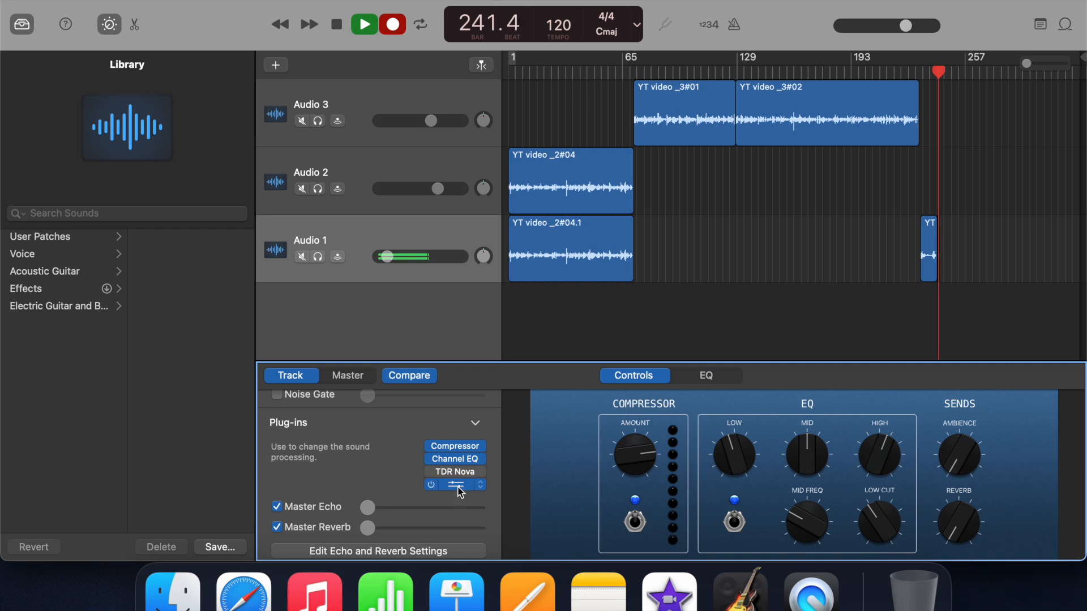
{"action": "left_click", "coordinate": [458, 488]}
{"action": "left_click_drag", "start_coordinate": [576, 193], "coordinate": [545, 160]}
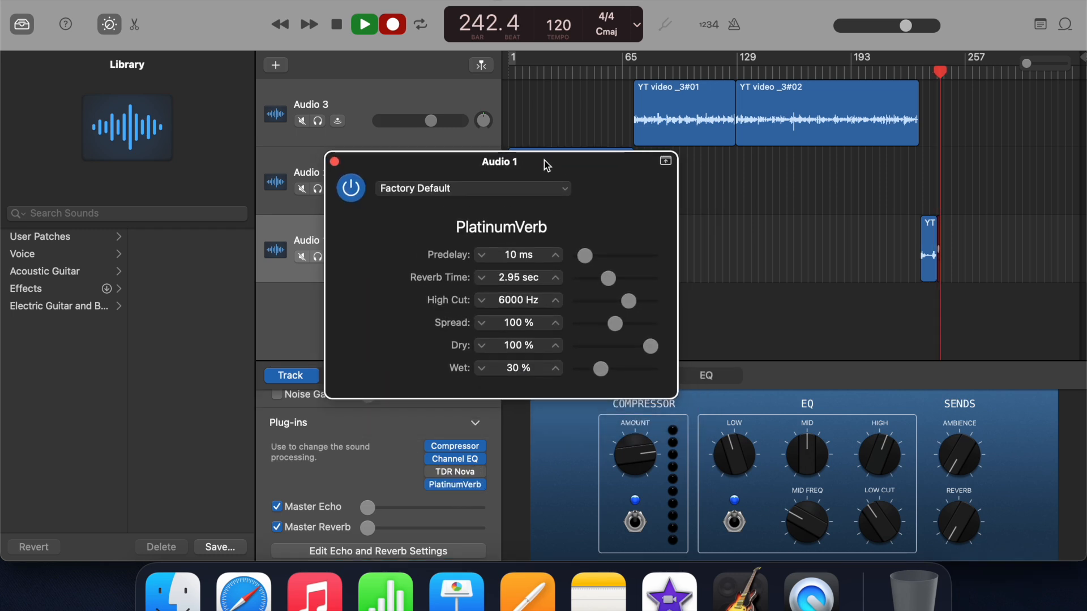
Set PlatinumVerb's predelay to 6 ms, reverb time to 1.80 sec and high cut to 5900 Hz.
{"action": "left_click", "coordinate": [483, 256]}
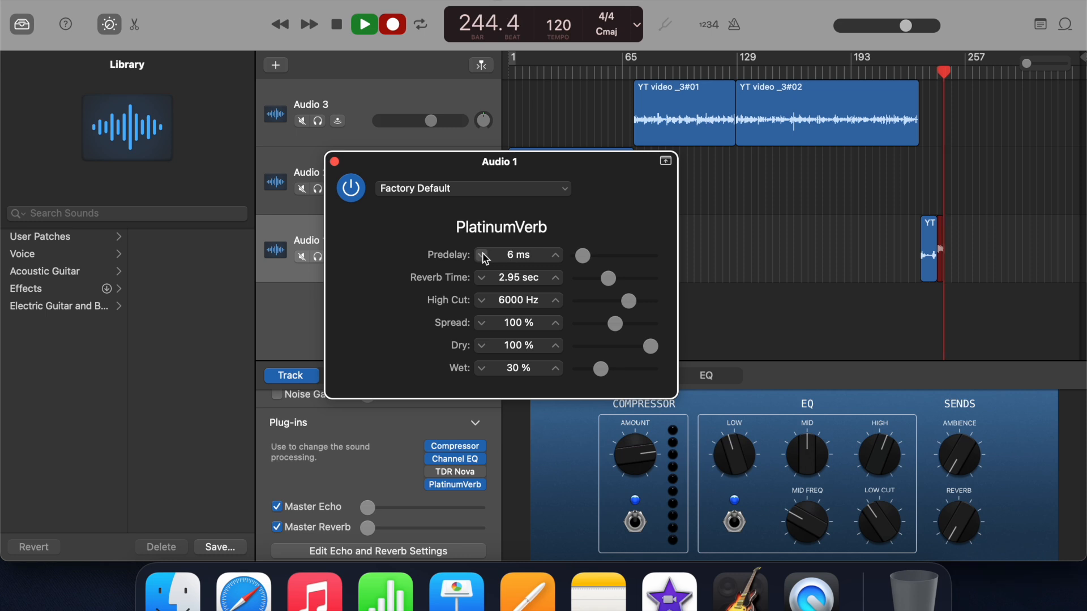
{"action": "left_click_drag", "start_coordinate": [594, 280], "coordinate": [591, 281]}
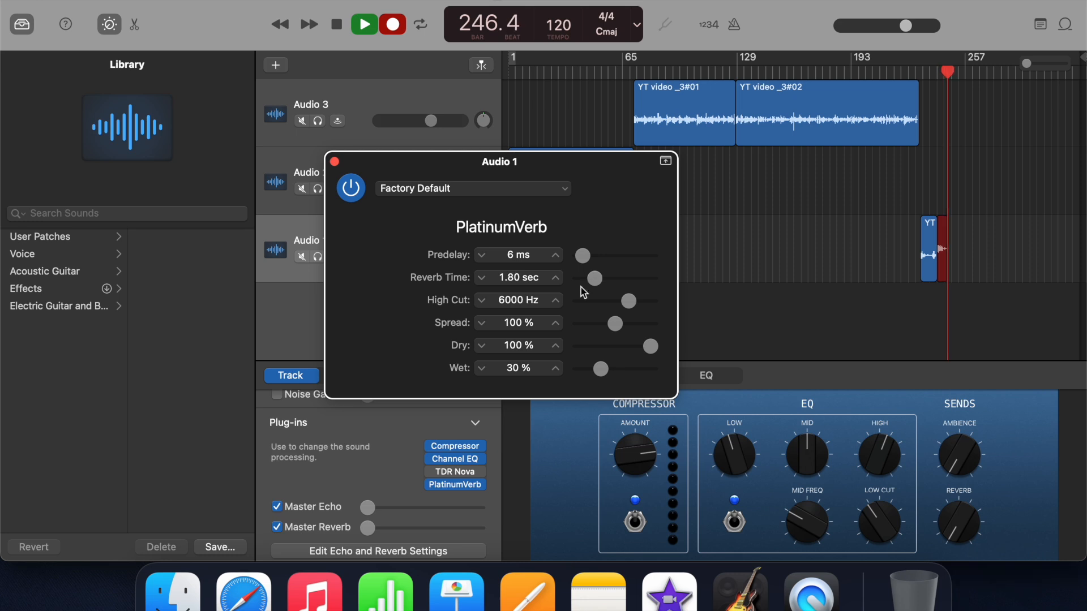
{"action": "left_click", "coordinate": [482, 301]}
Set PlatinumVerb's spread to 98 %, dry level to 44 % and wet level to 12 %, and close its window.
{"action": "left_click", "coordinate": [556, 324]}
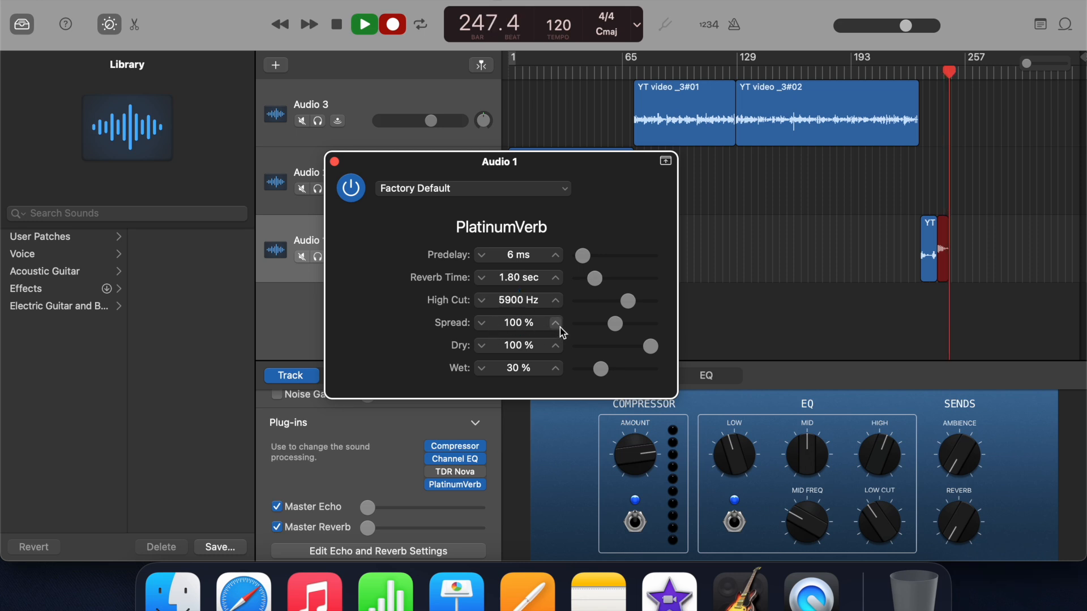
{"action": "left_click", "coordinate": [481, 324]}
{"action": "left_click", "coordinate": [482, 325]}
{"action": "left_click", "coordinate": [605, 346]}
{"action": "left_click_drag", "start_coordinate": [611, 348], "coordinate": [589, 370]}
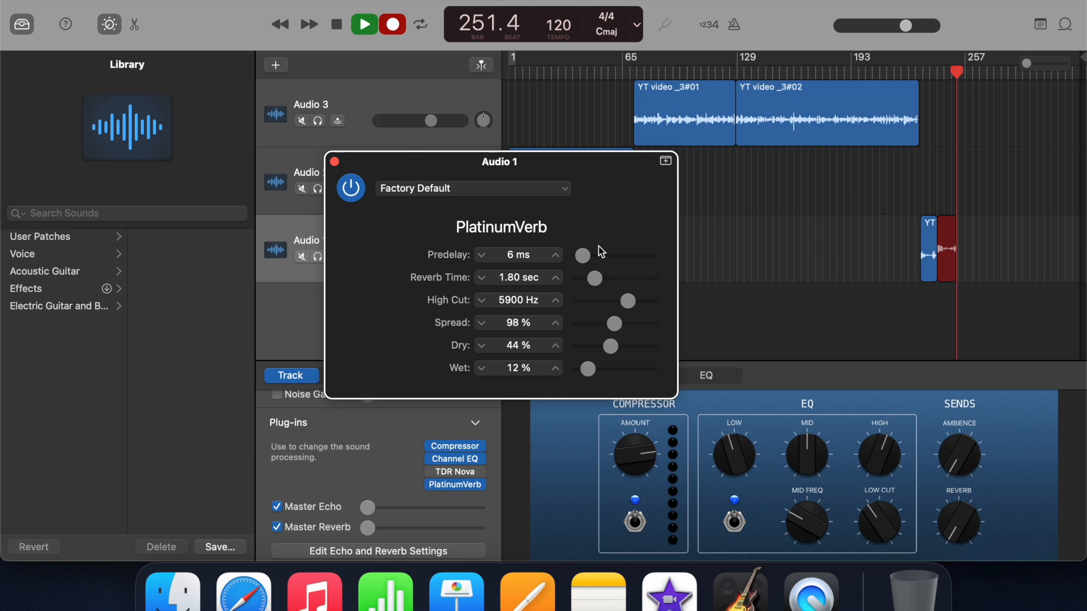
{"action": "left_click", "coordinate": [334, 162]}
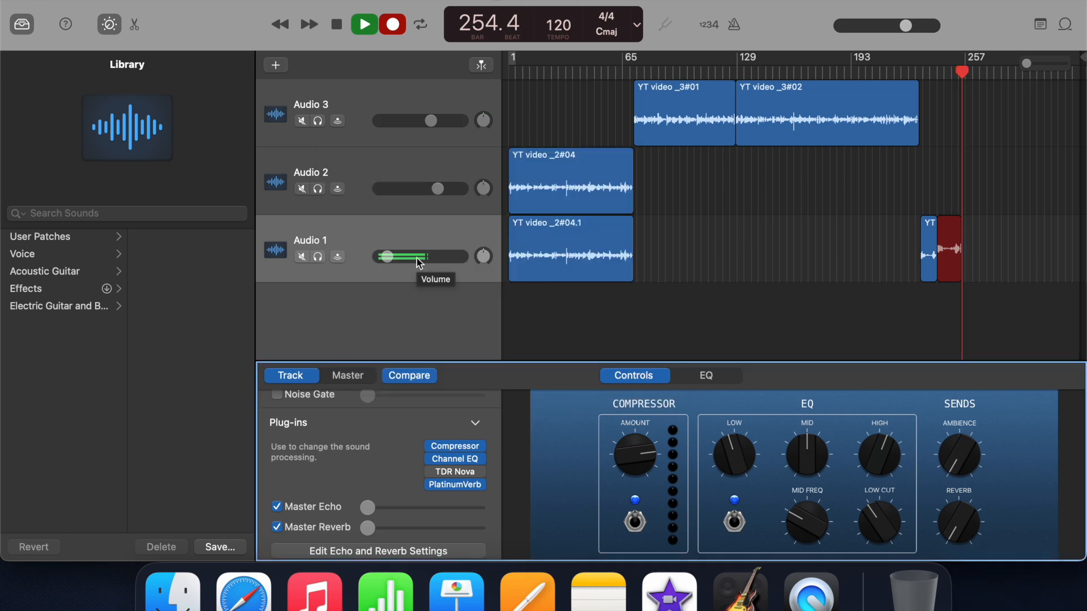
Raise the reverb track Audio 1's volume to roughly a third of its range, below Audio 2's level.
{"action": "mouse_move", "coordinate": [398, 259]}
{"action": "left_mouse_down"}
{"action": "mouse_move", "coordinate": [414, 261]}
{"action": "mouse_move", "coordinate": [380, 263]}
{"action": "left_mouse_up"}
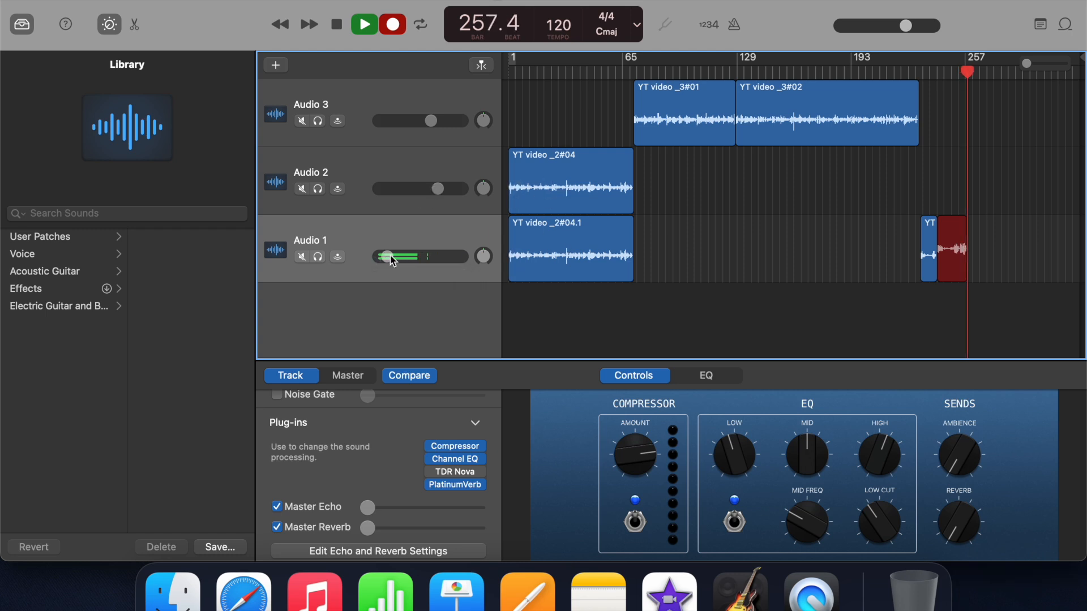
{"action": "left_click_drag", "start_coordinate": [387, 256], "coordinate": [401, 257]}
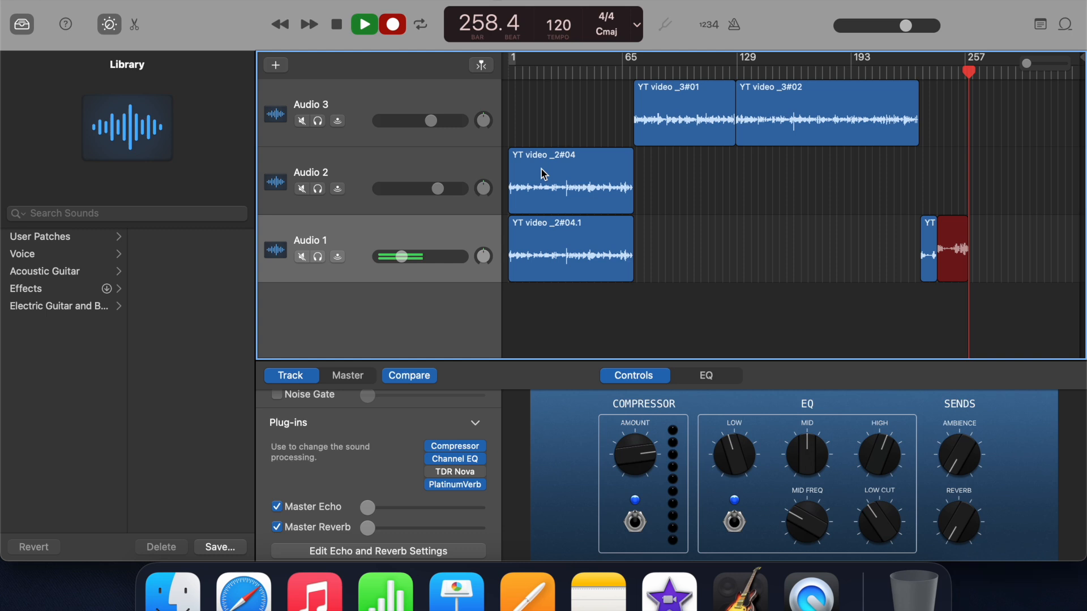
{"action": "left_click", "coordinate": [401, 257]}
{"action": "left_click_drag", "start_coordinate": [401, 256], "coordinate": [409, 256]}
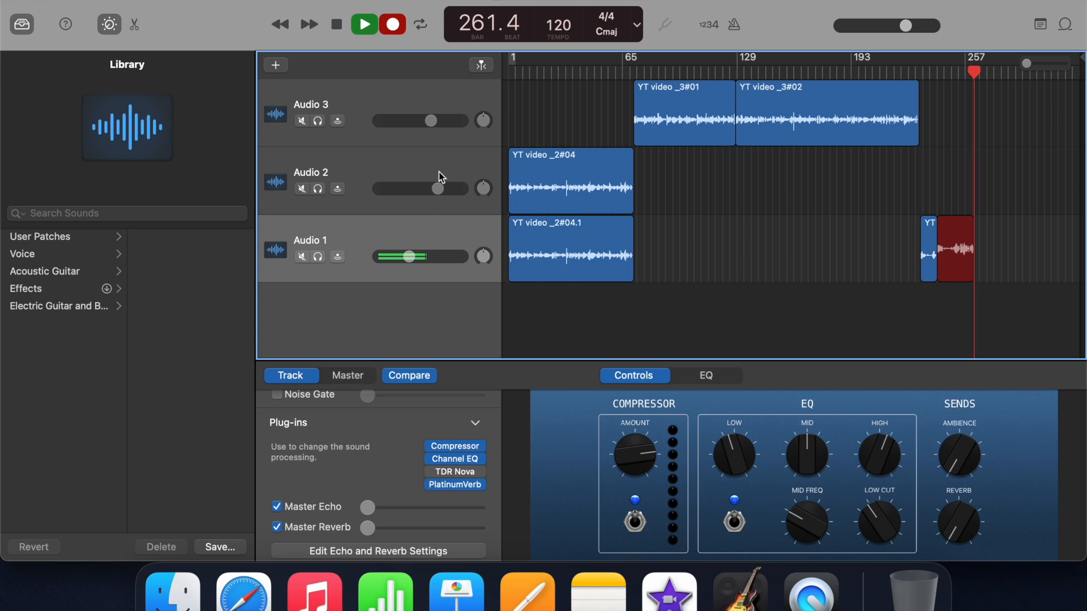